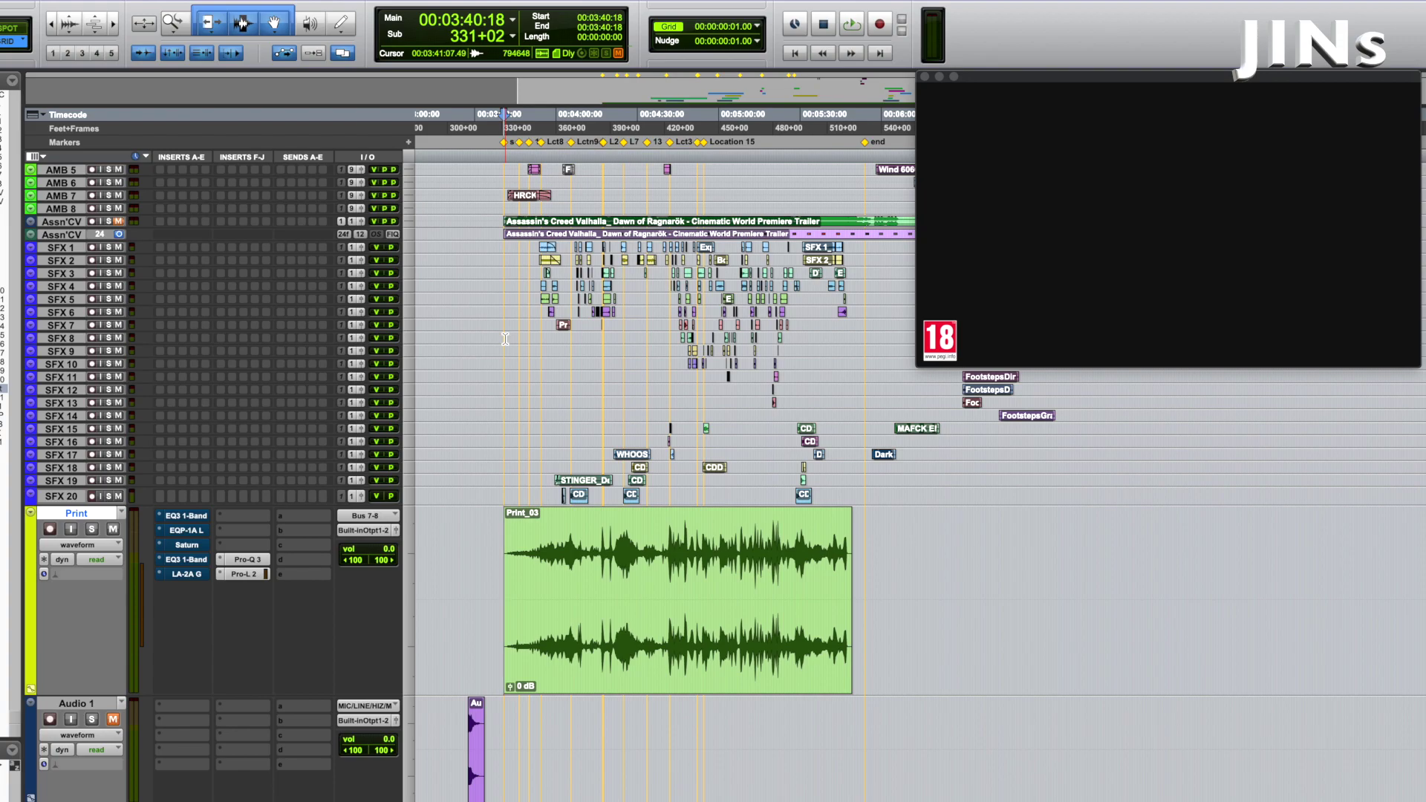
Move and enlarge the video window over the timeline, and select the Print_03 clip on the Print track.
drag(1092, 77, 642, 103)
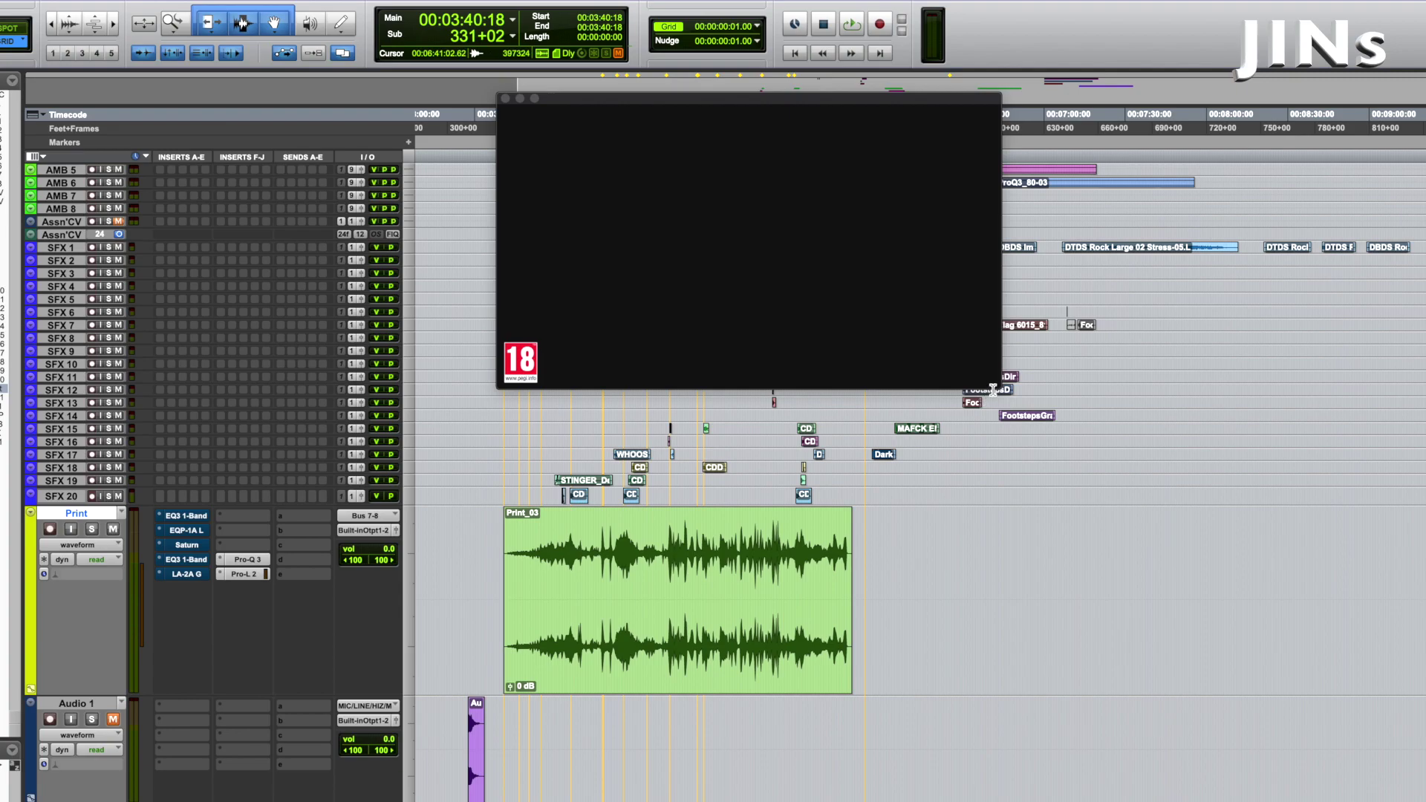
drag(999, 387, 1170, 536)
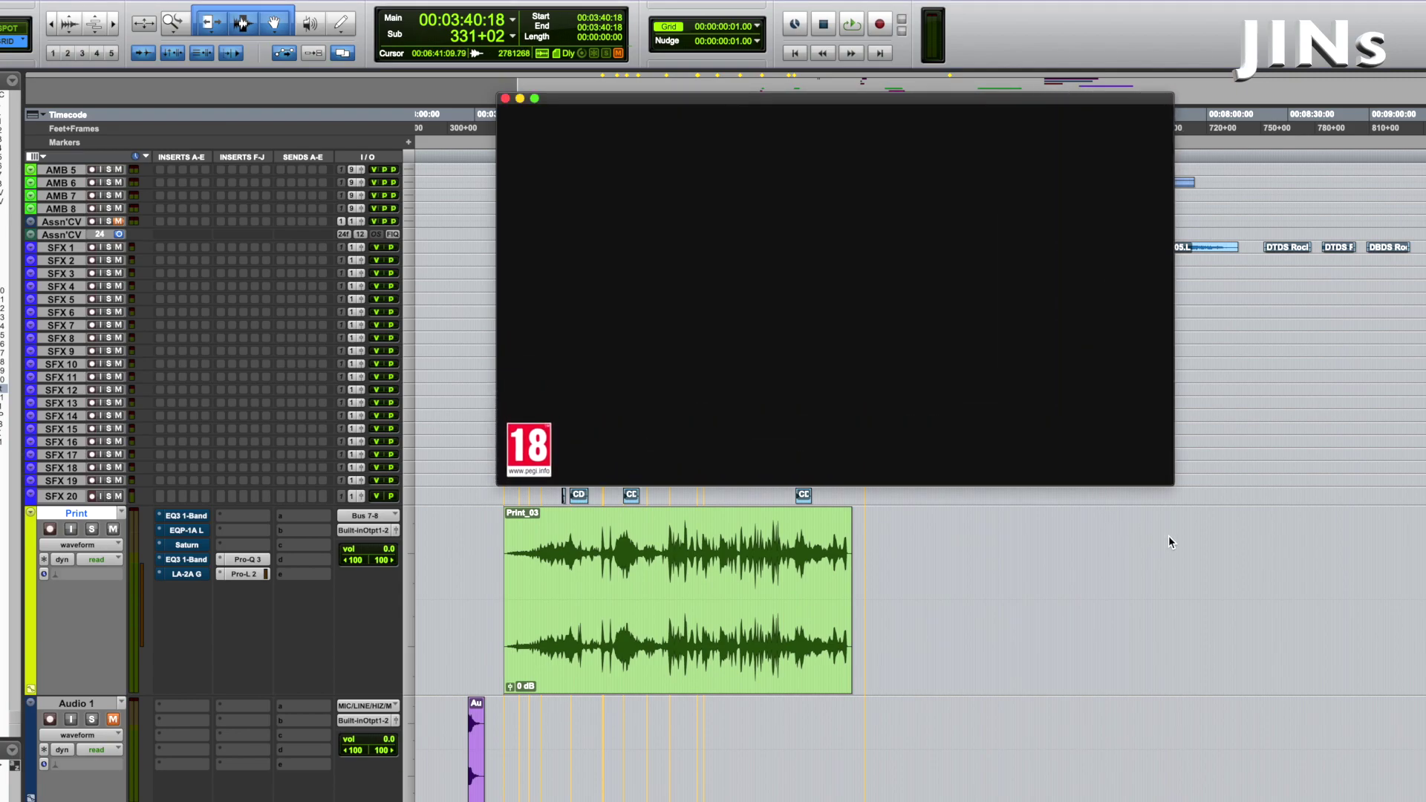
click(679, 658)
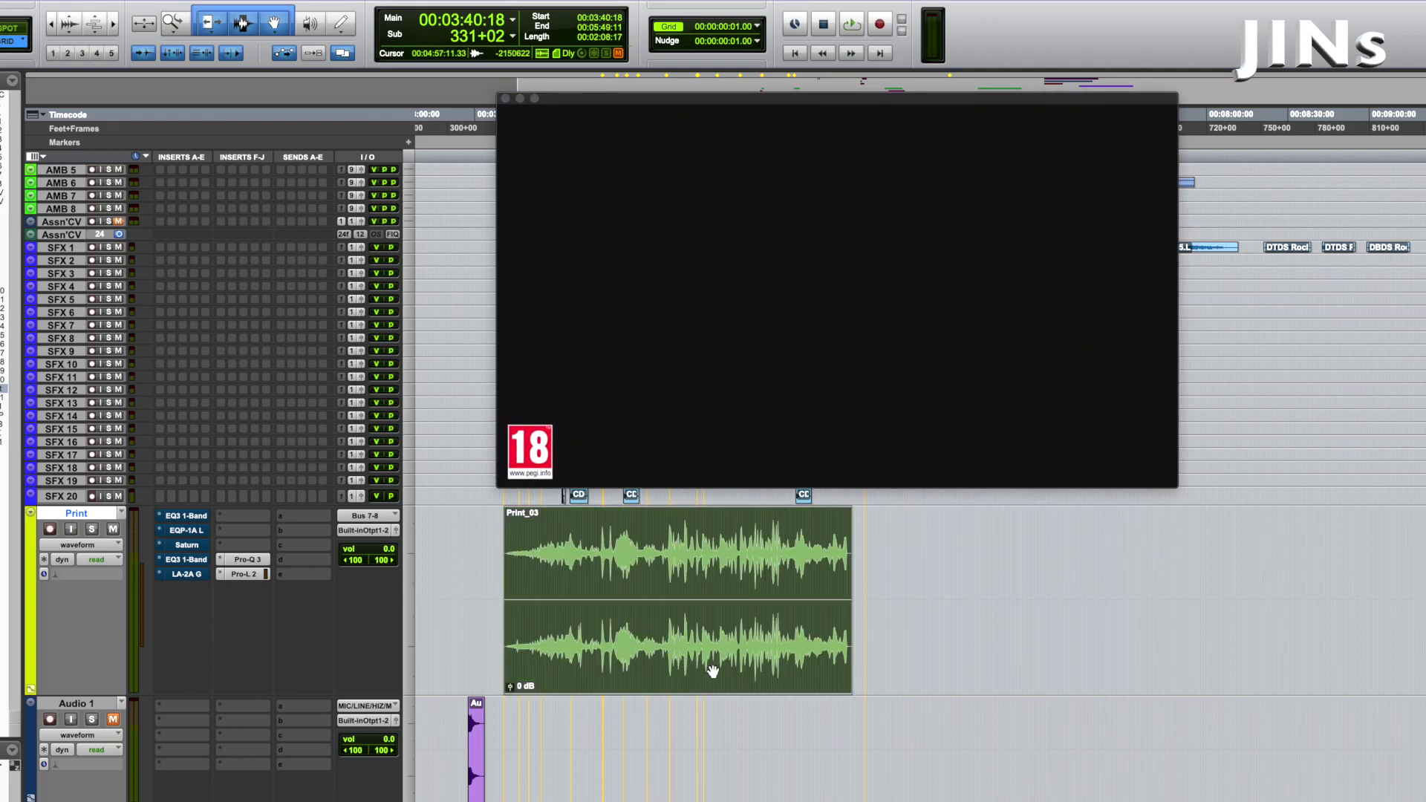
key(ctrl+bracketright)
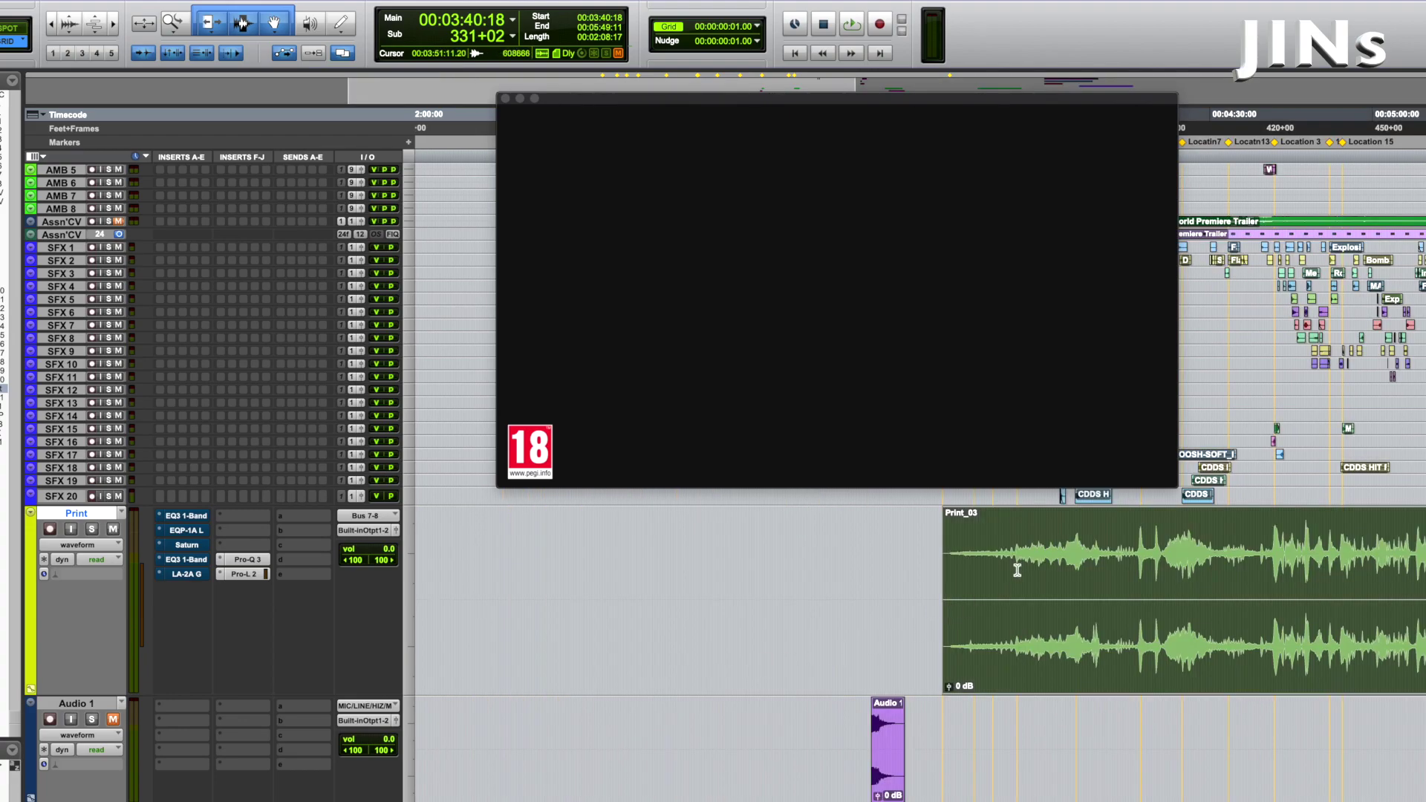
scroll(920, 594, right, 10)
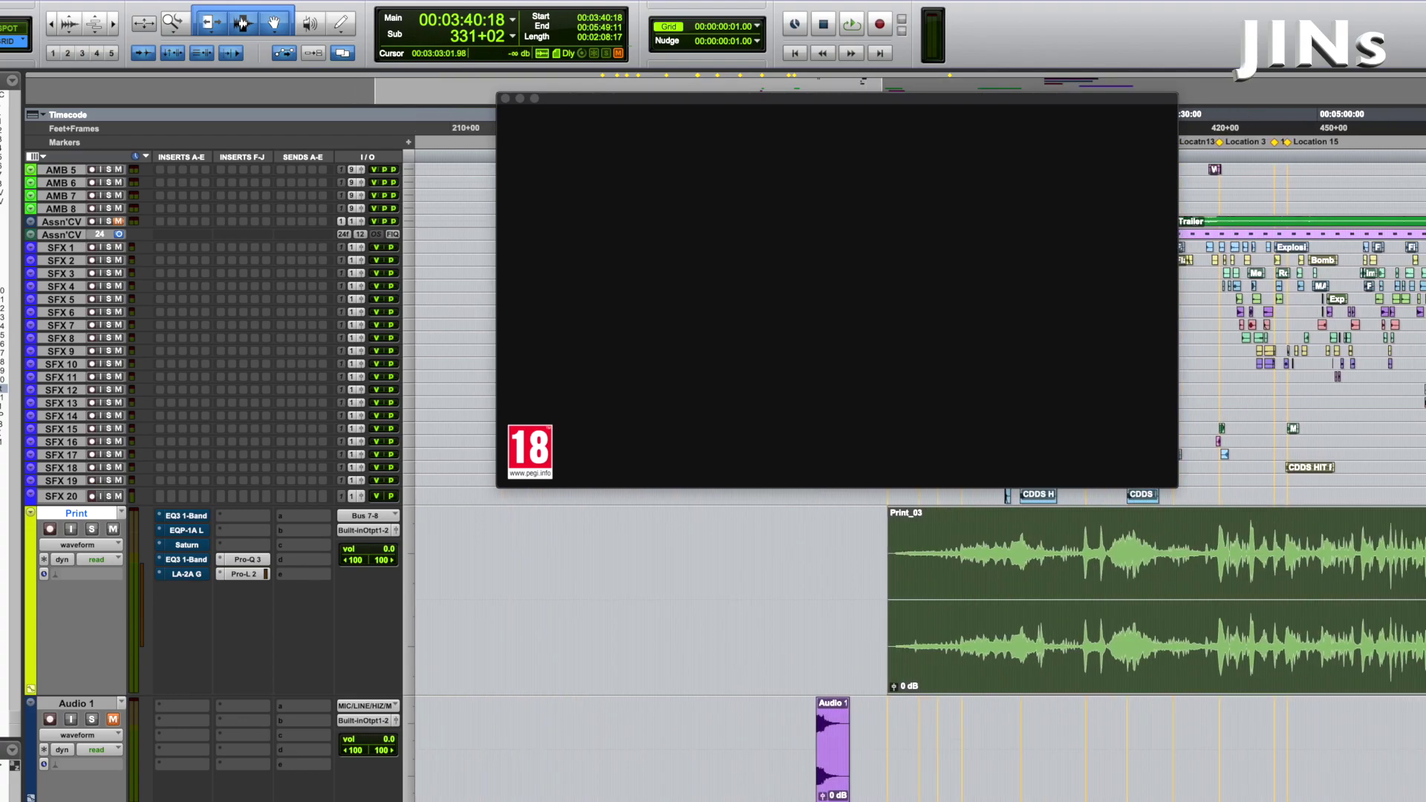
scroll(495, 658, right, 2)
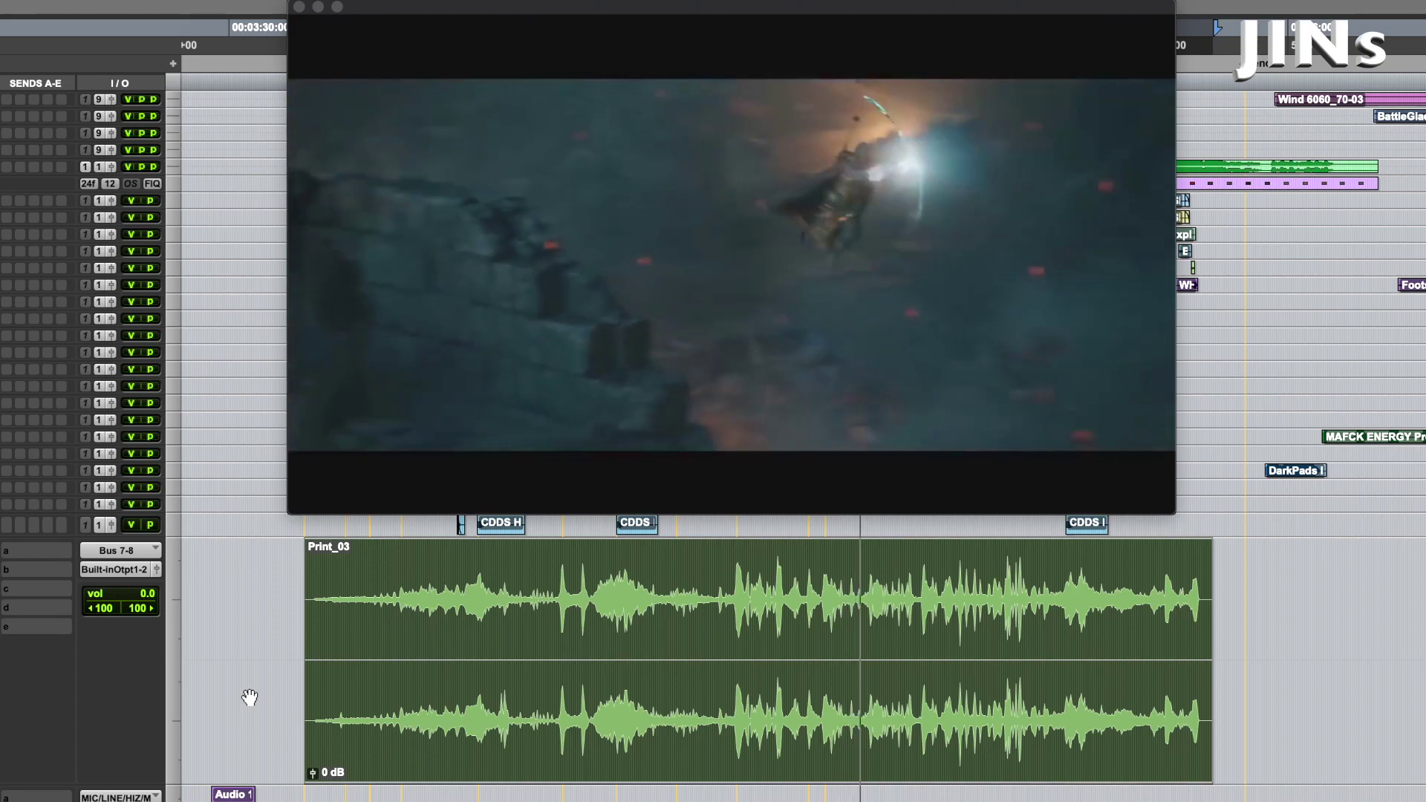
key(super+a)
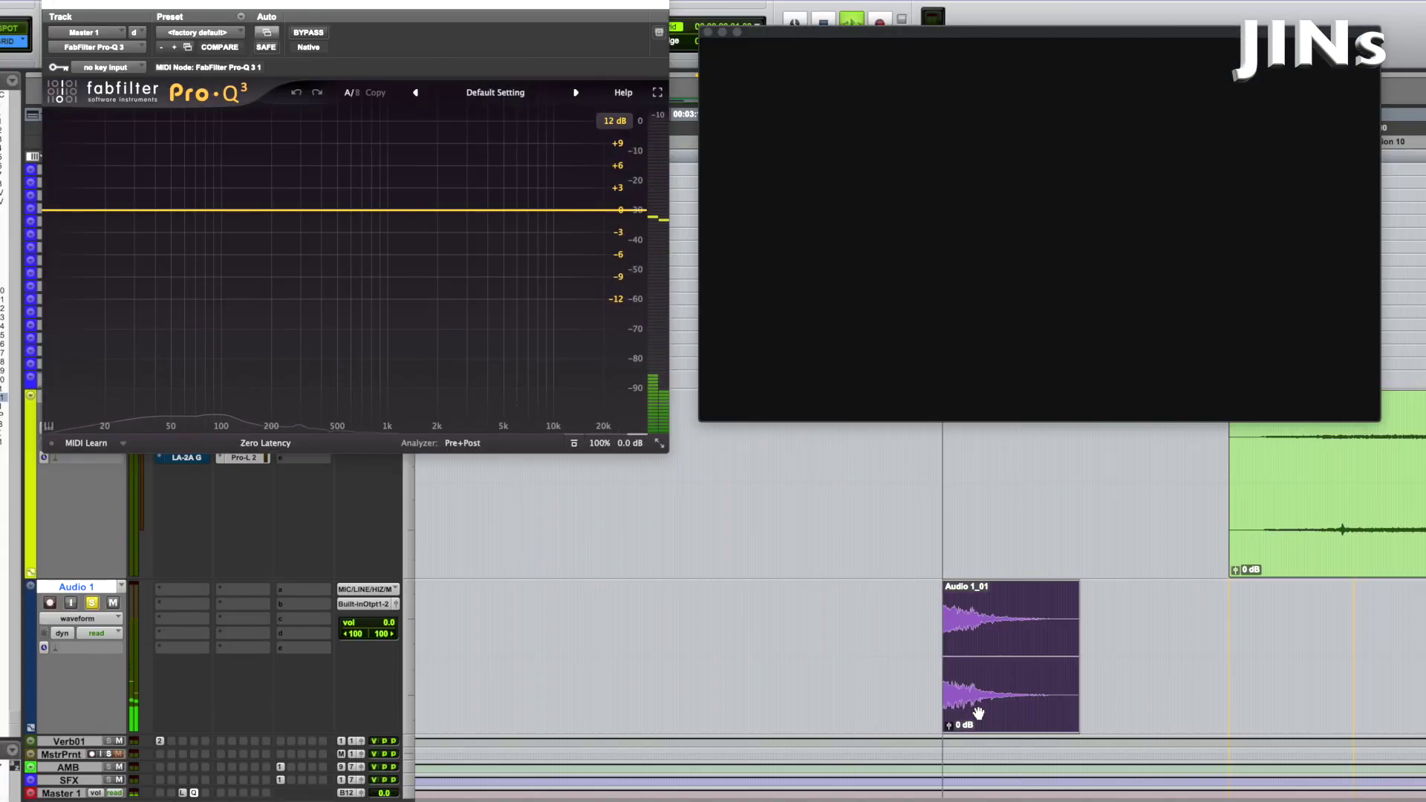
Listen to the Audio 1_01 clip on its own with the Audio 1 track soloed.
key(space)
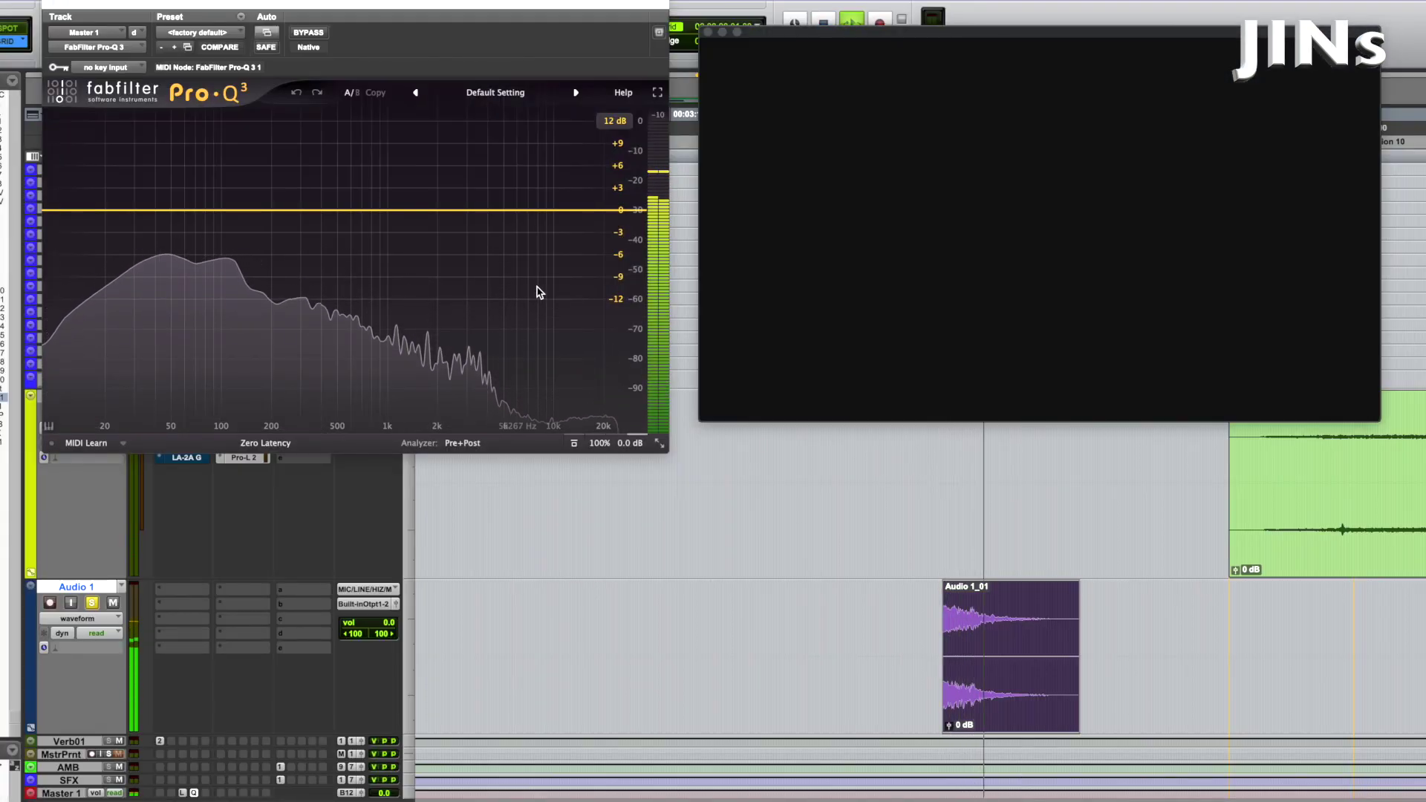
key(space)
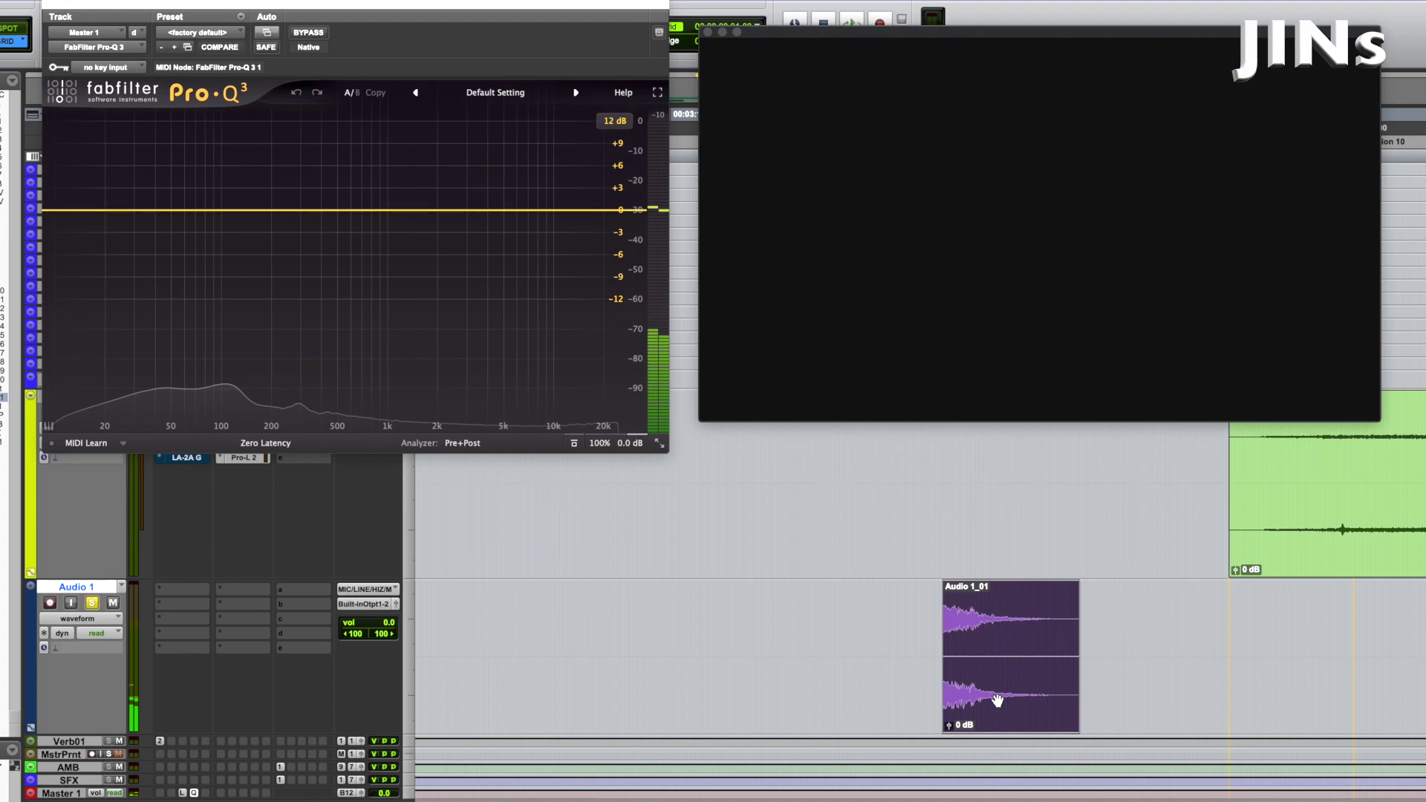
key(space)
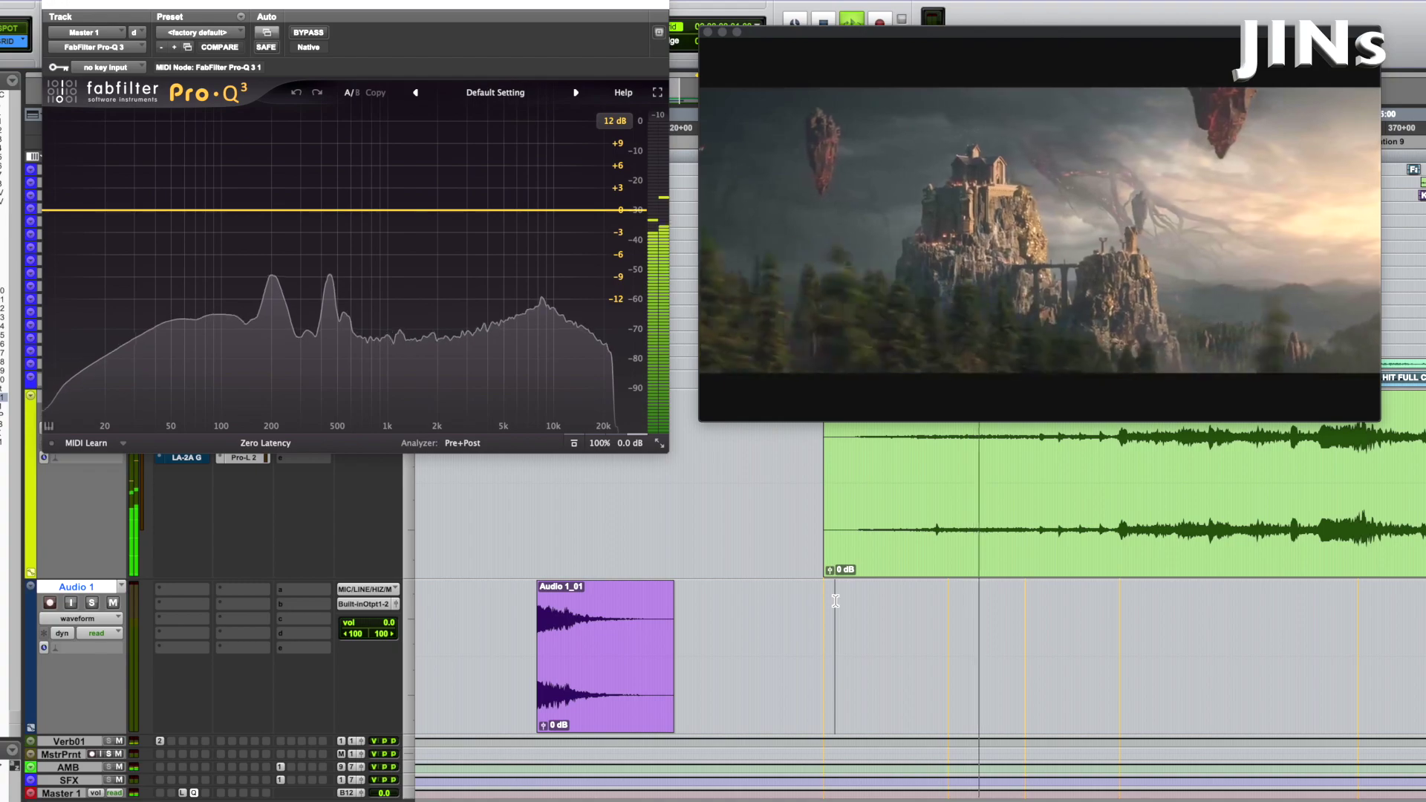
Find the castle shot's start in playback and align the Audio 1_01 clip's start with it.
click(889, 610)
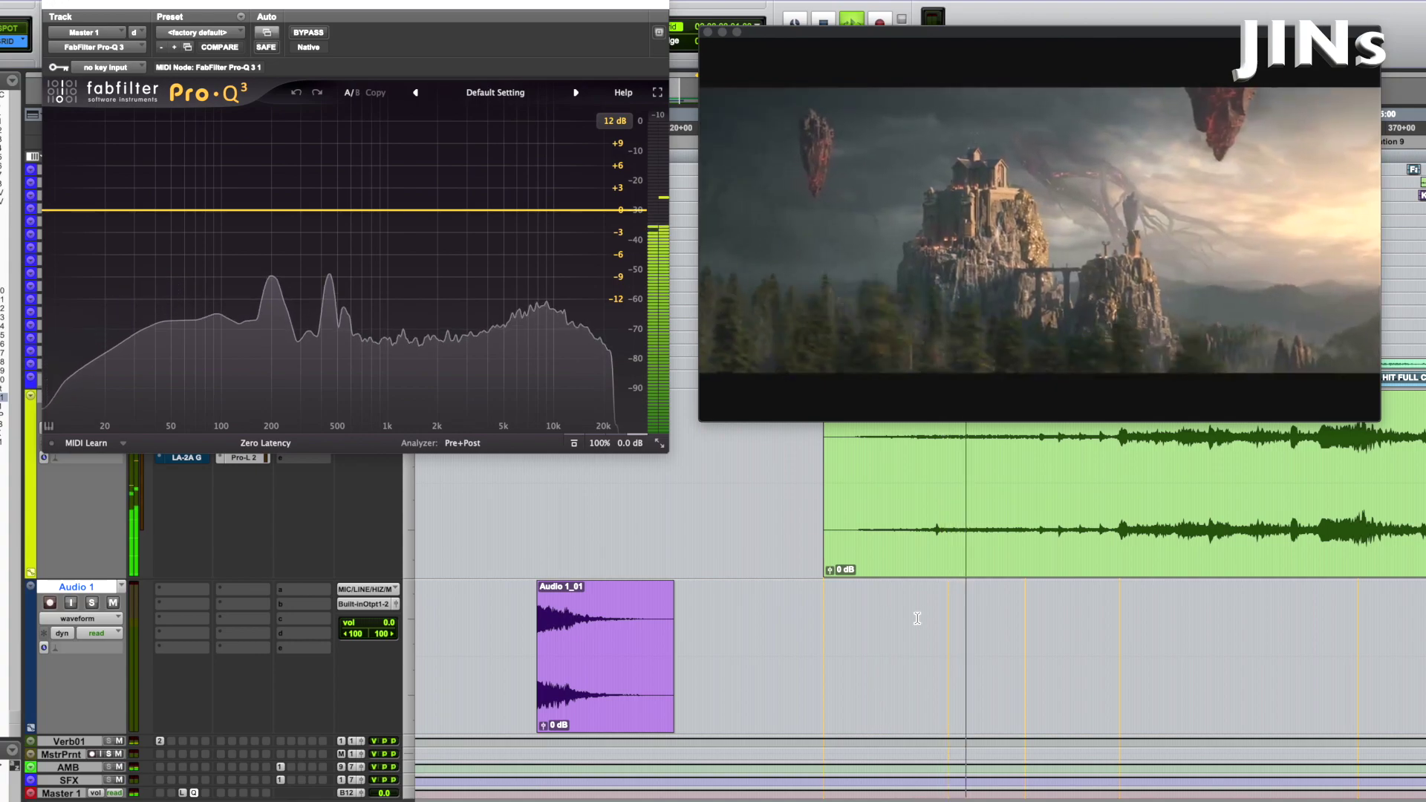
key(space)
click(636, 693)
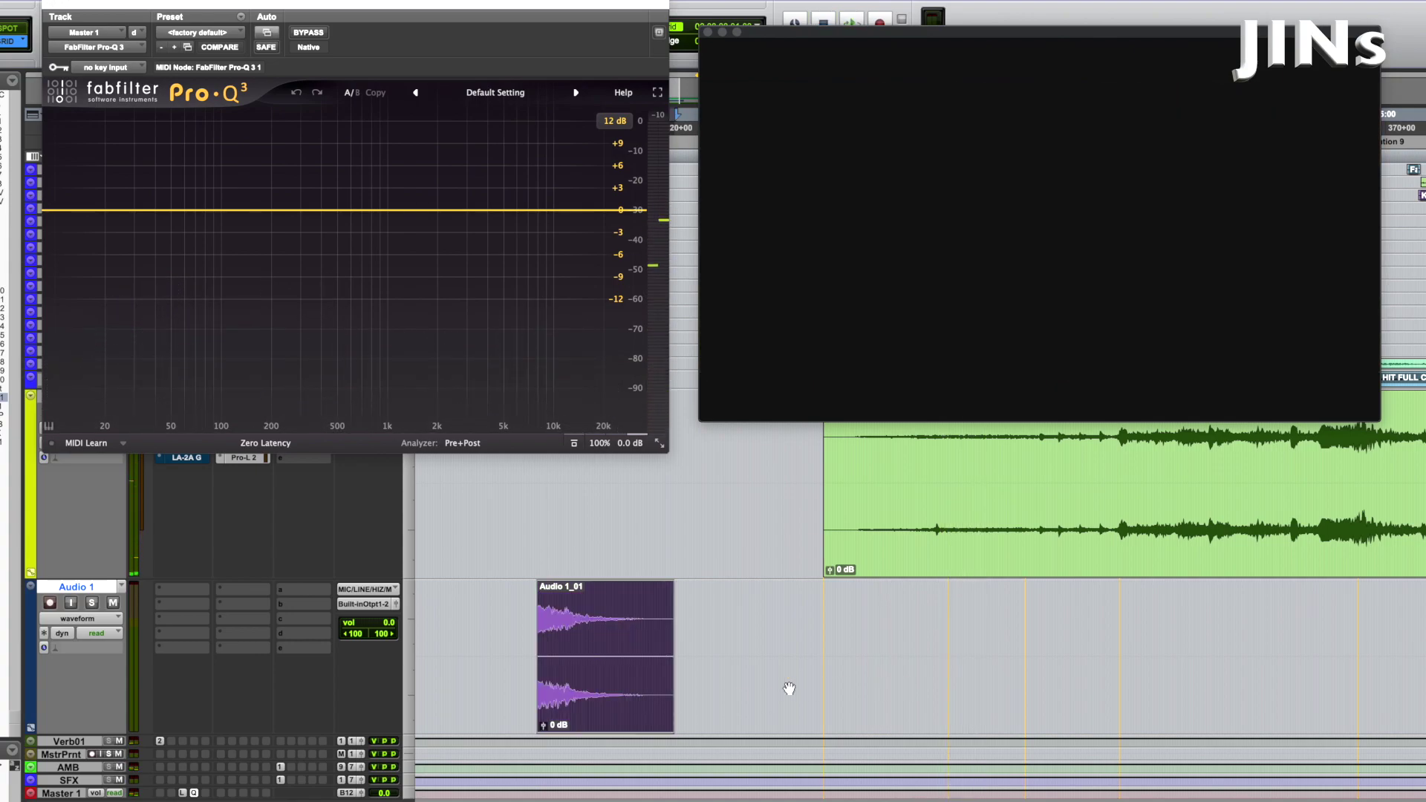
click(928, 605)
ctrl+click(637, 704)
click(884, 631)
click(949, 632)
key(super+bracketright)
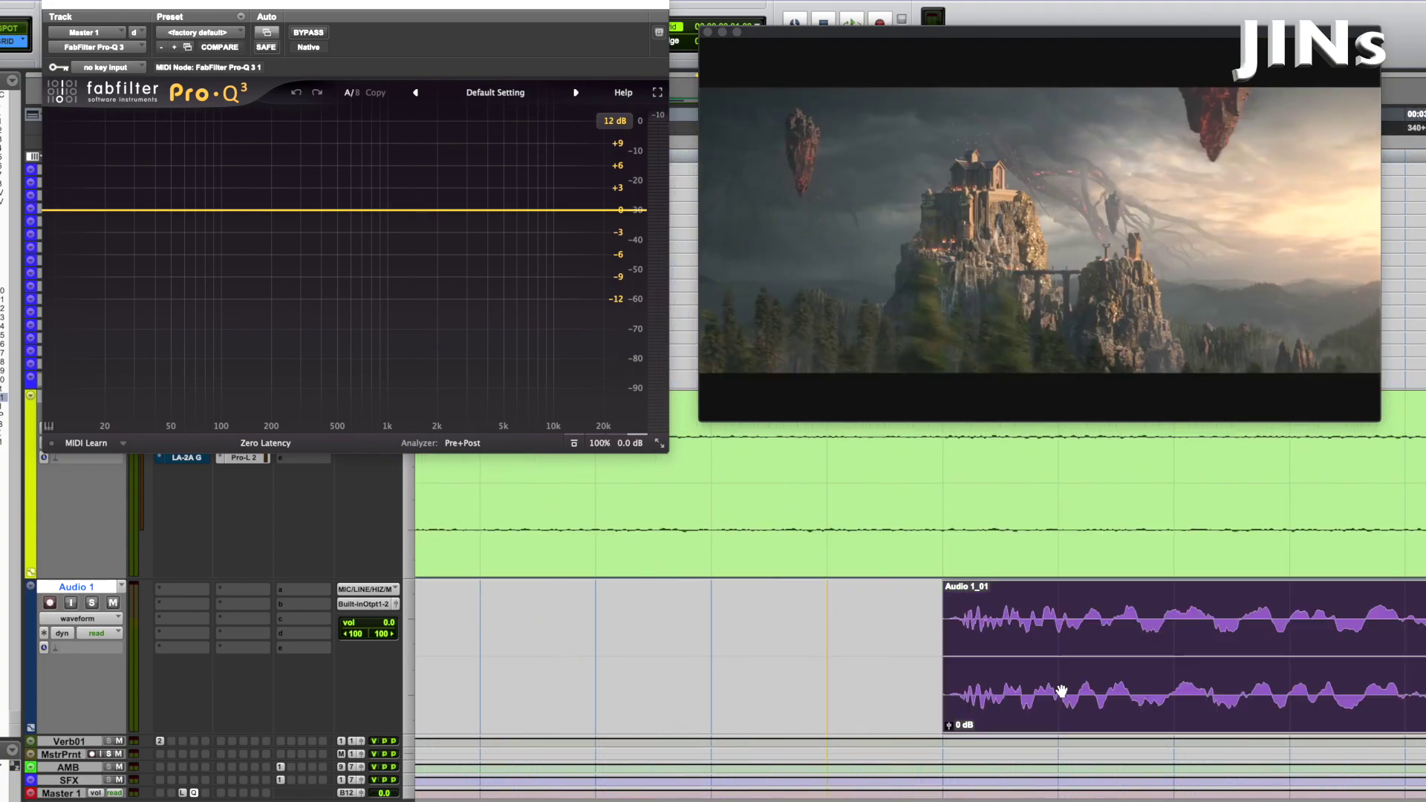
Try to shift the Audio 1_01 clip slightly earlier against the picture.
drag(1050, 683, 977, 689)
key(super+z)
key(super+bracketleft)
key(super+bracketleft)
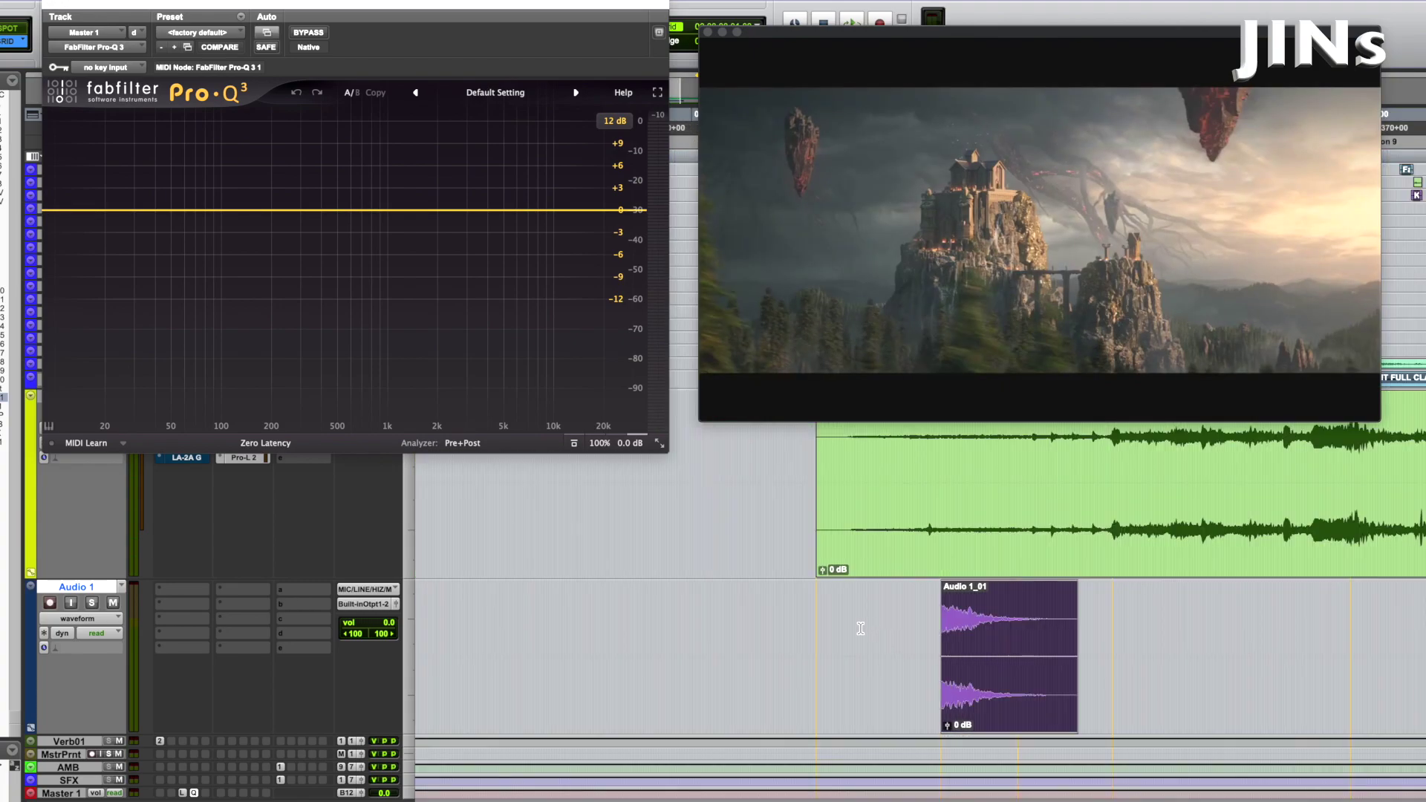
Select a range from before the Audio 1_01 clip into its tail, play it with Audio 1 muted, and unmute the track.
click(833, 615)
drag(889, 616, 994, 639)
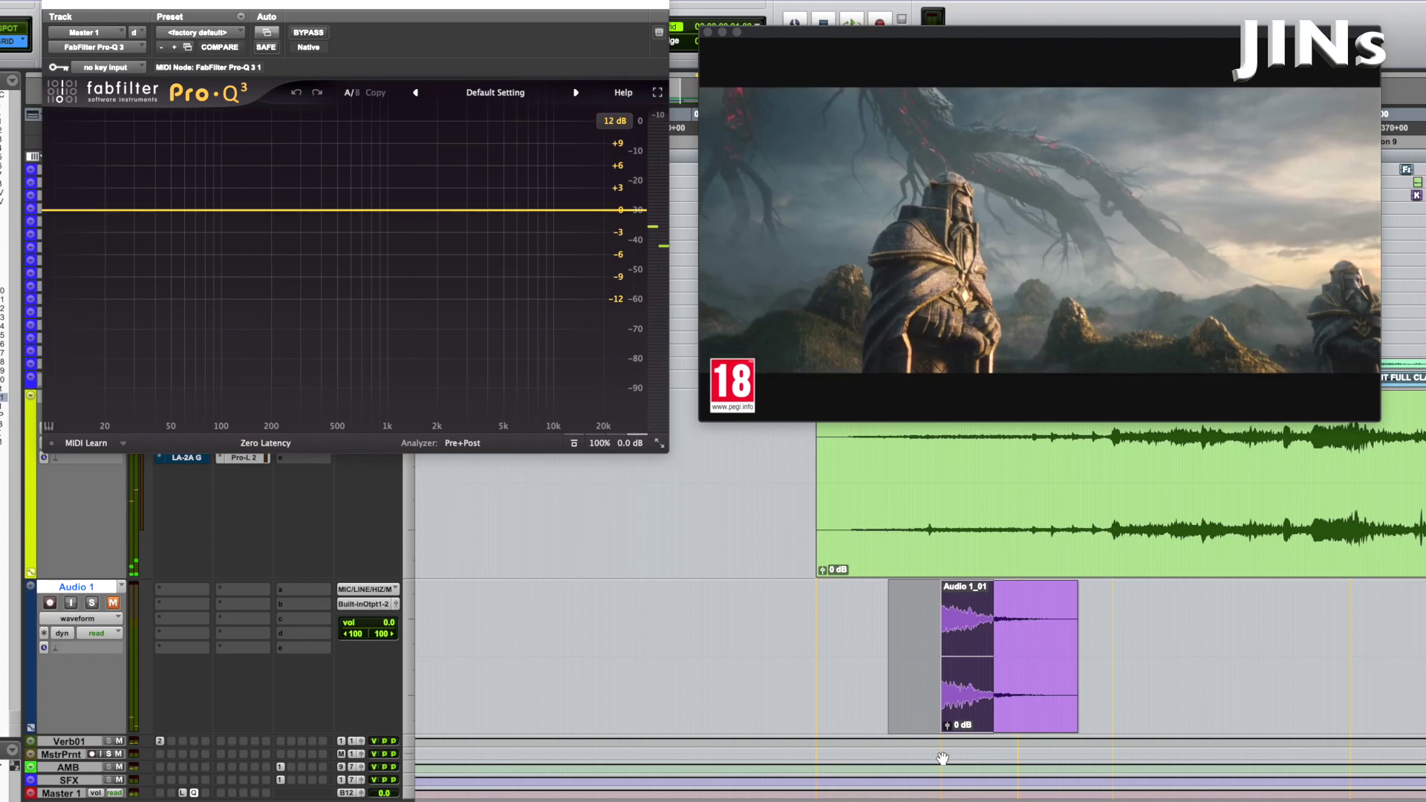
key(space)
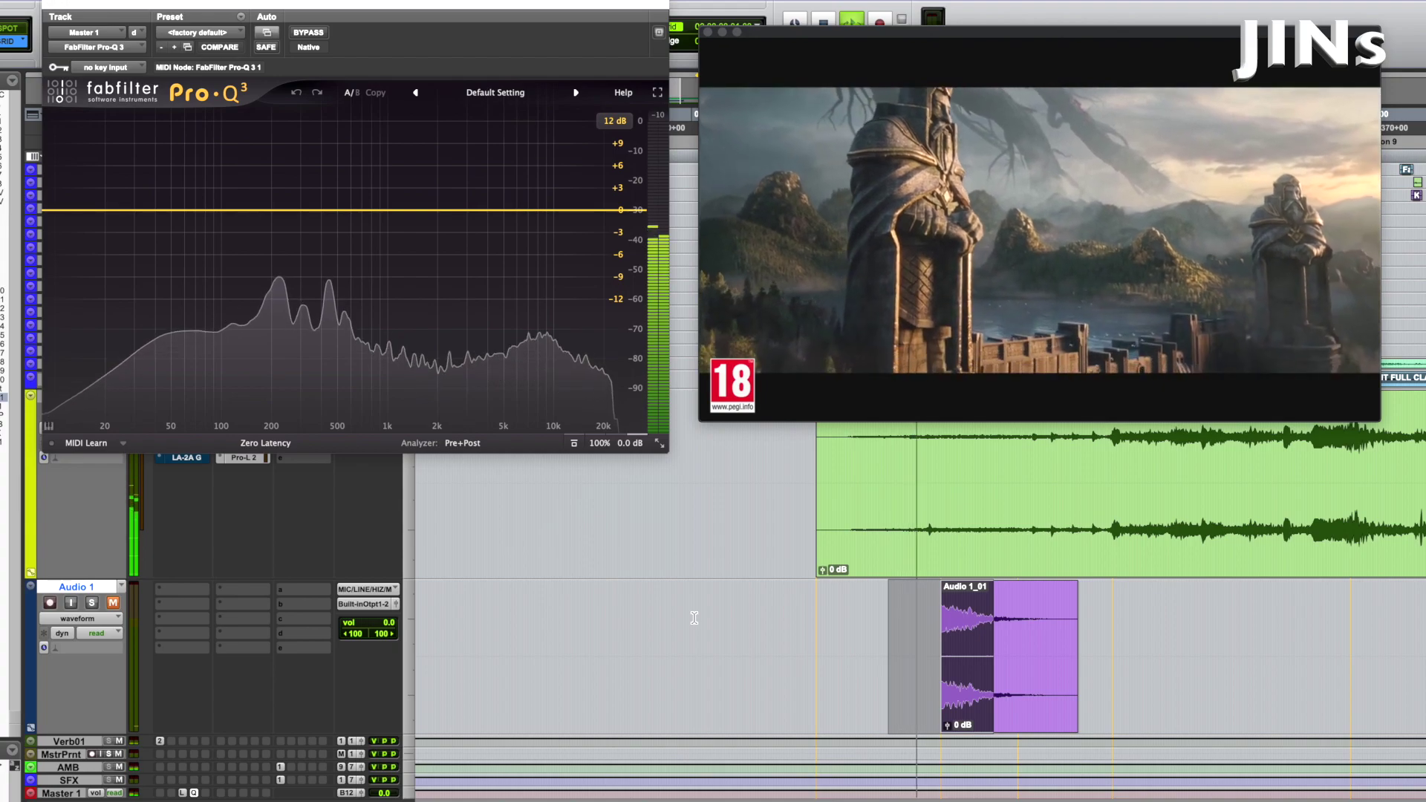
click(113, 603)
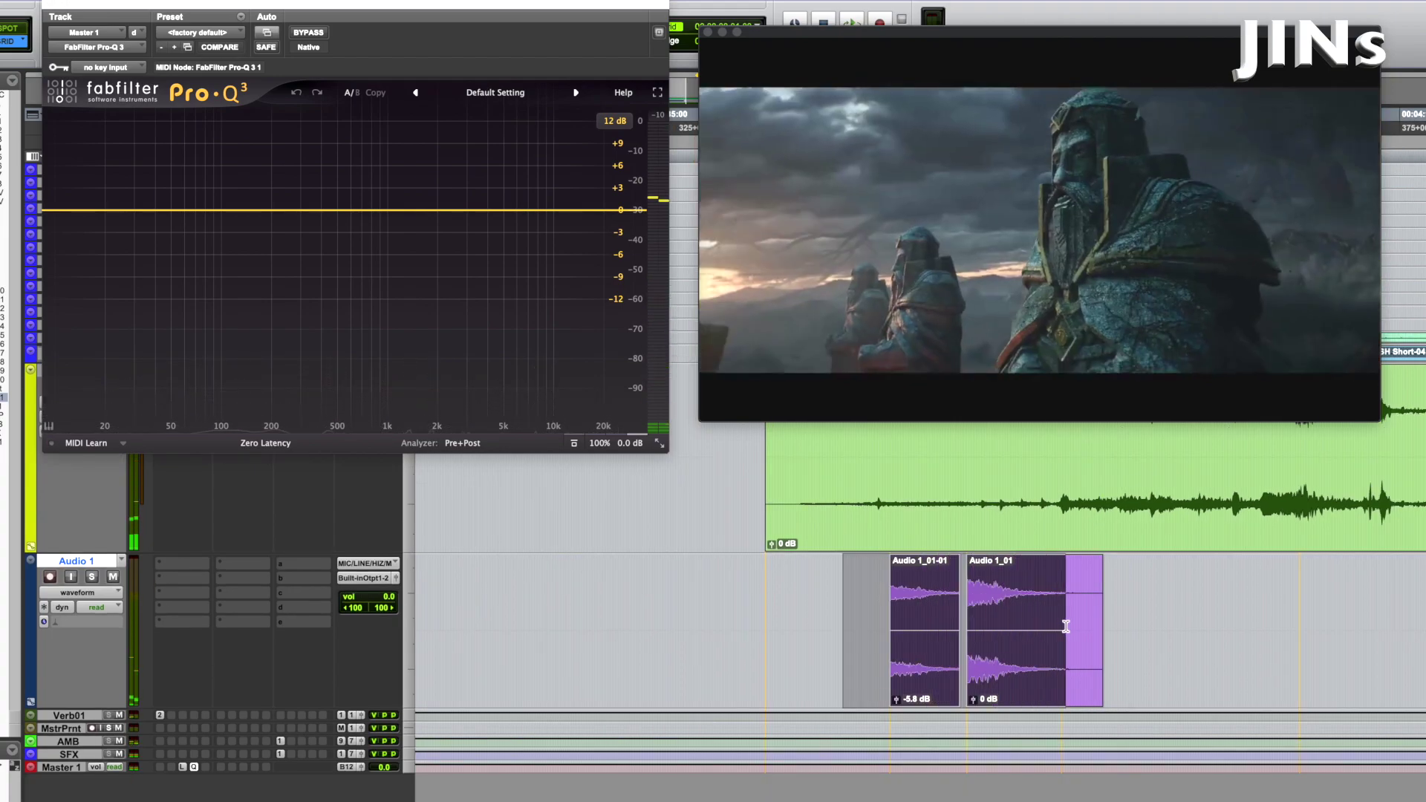
Play the selected range across the two Audio 1 clips, comparing the trailer with the track muted and unmuted.
key(space)
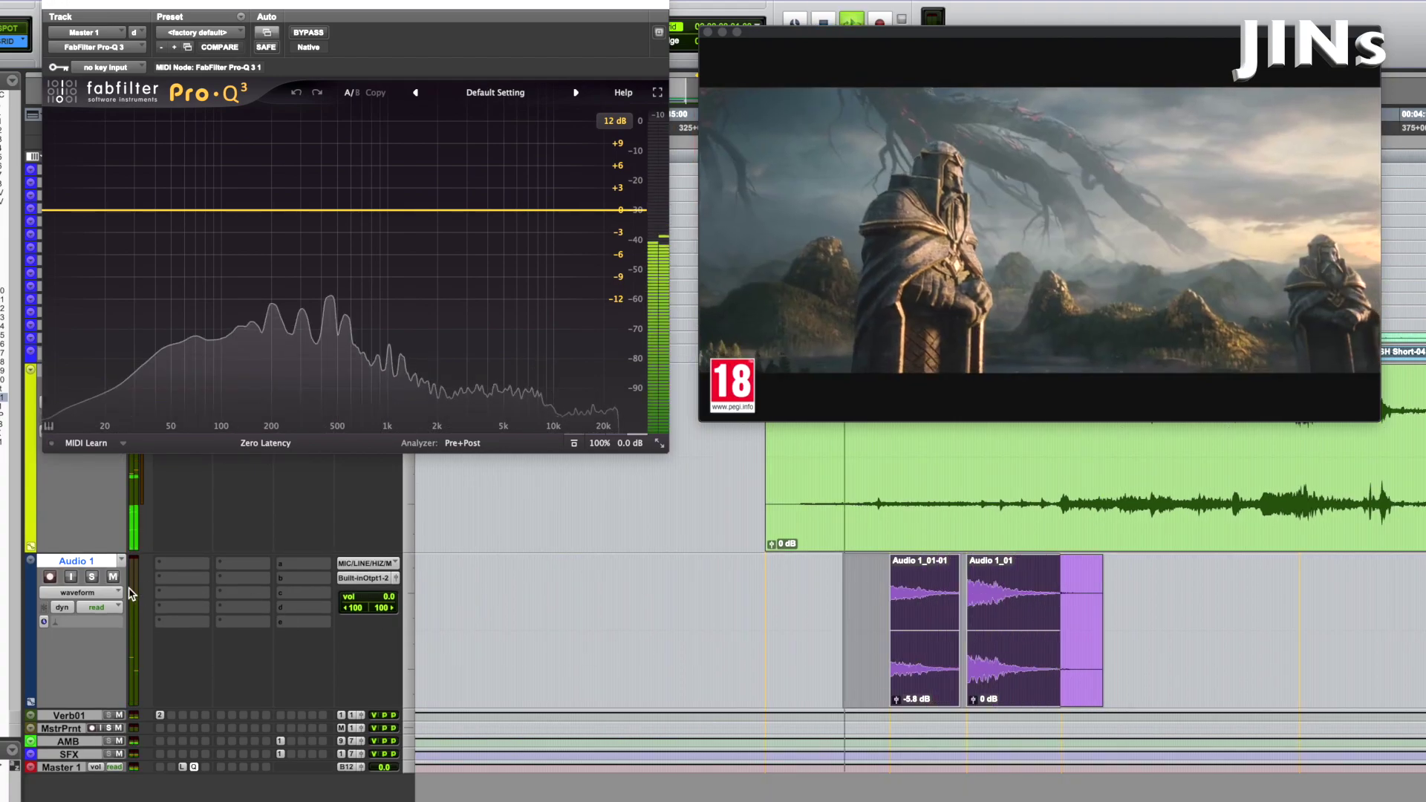
click(113, 577)
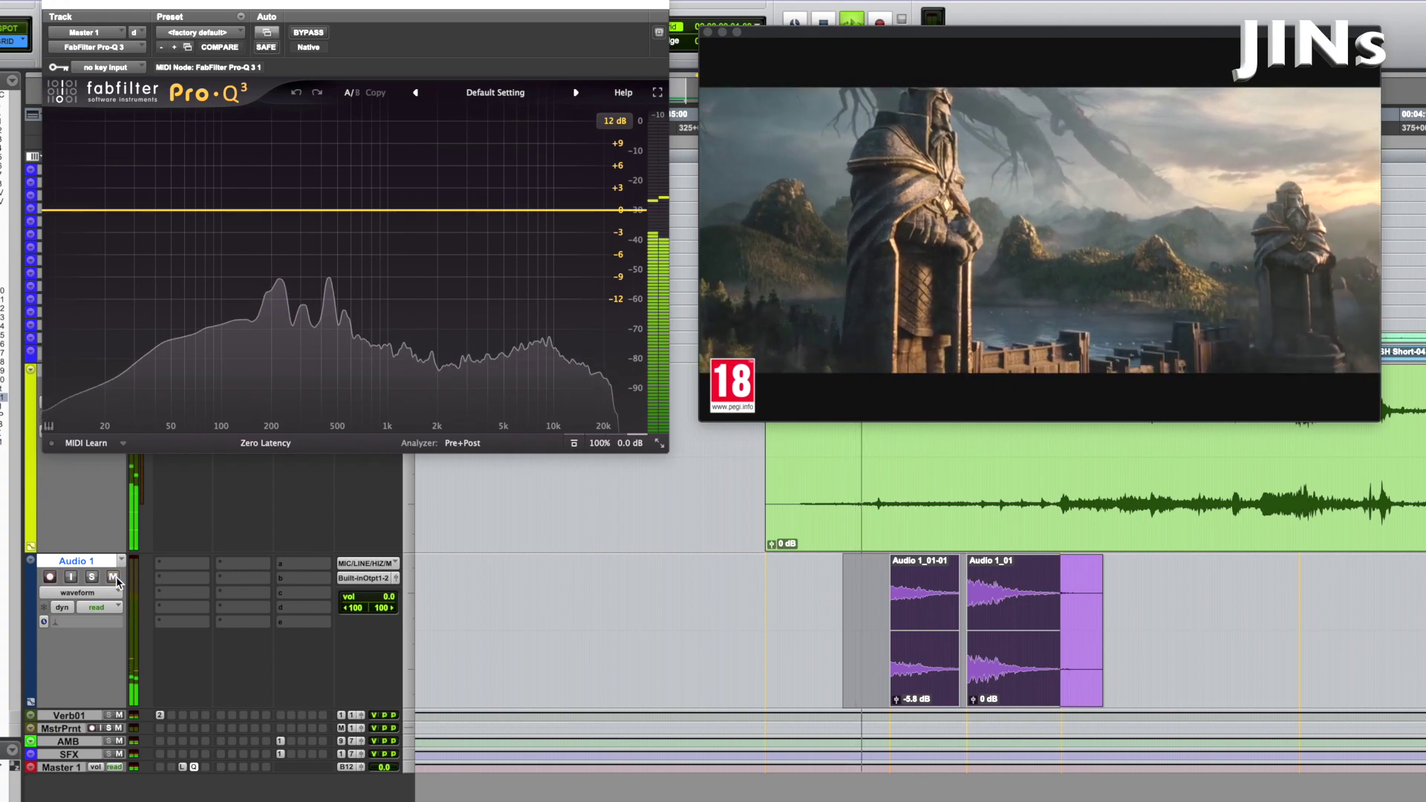
click(113, 577)
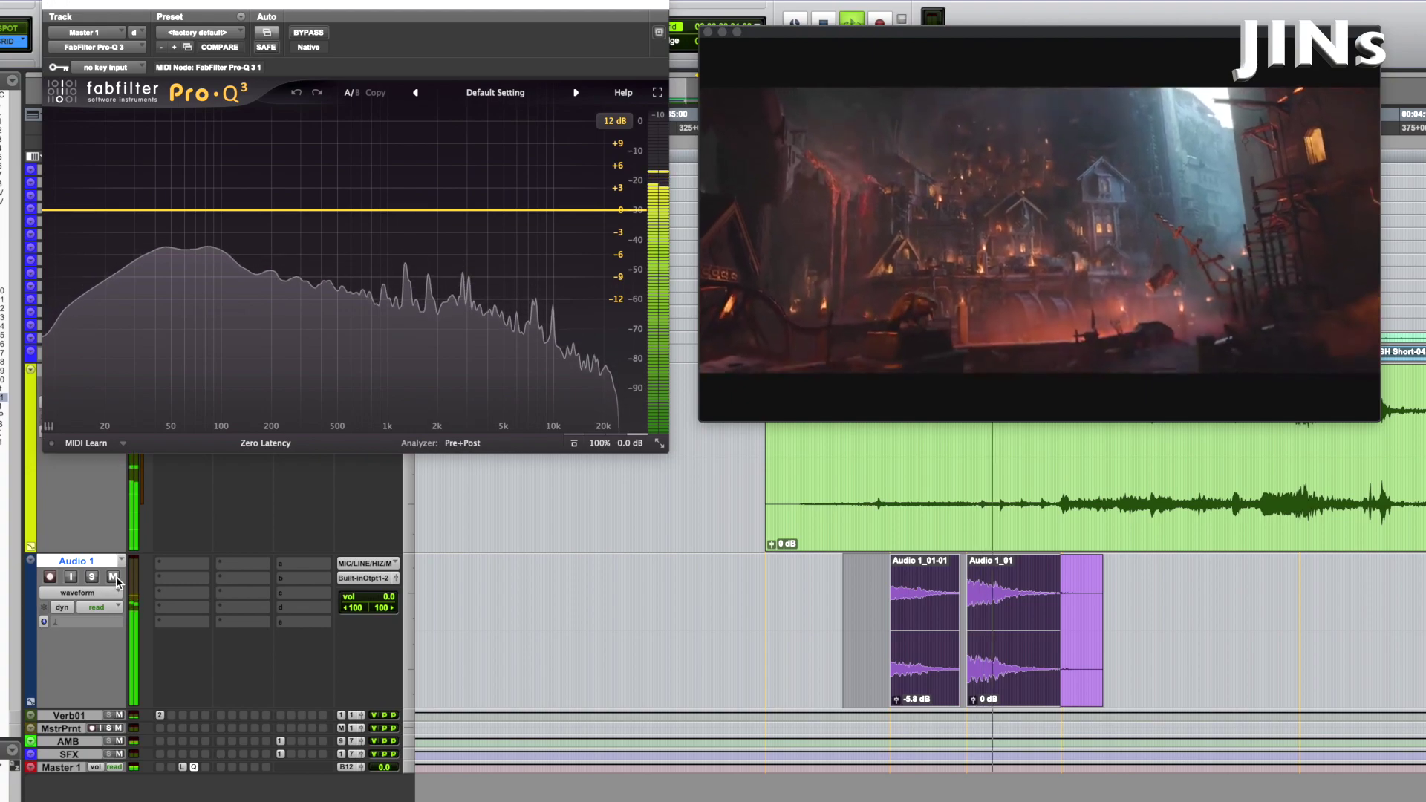
Play on from the second Audio 1 clip's tail and place the cursor at the cut to the stone statue shot.
click(1036, 612)
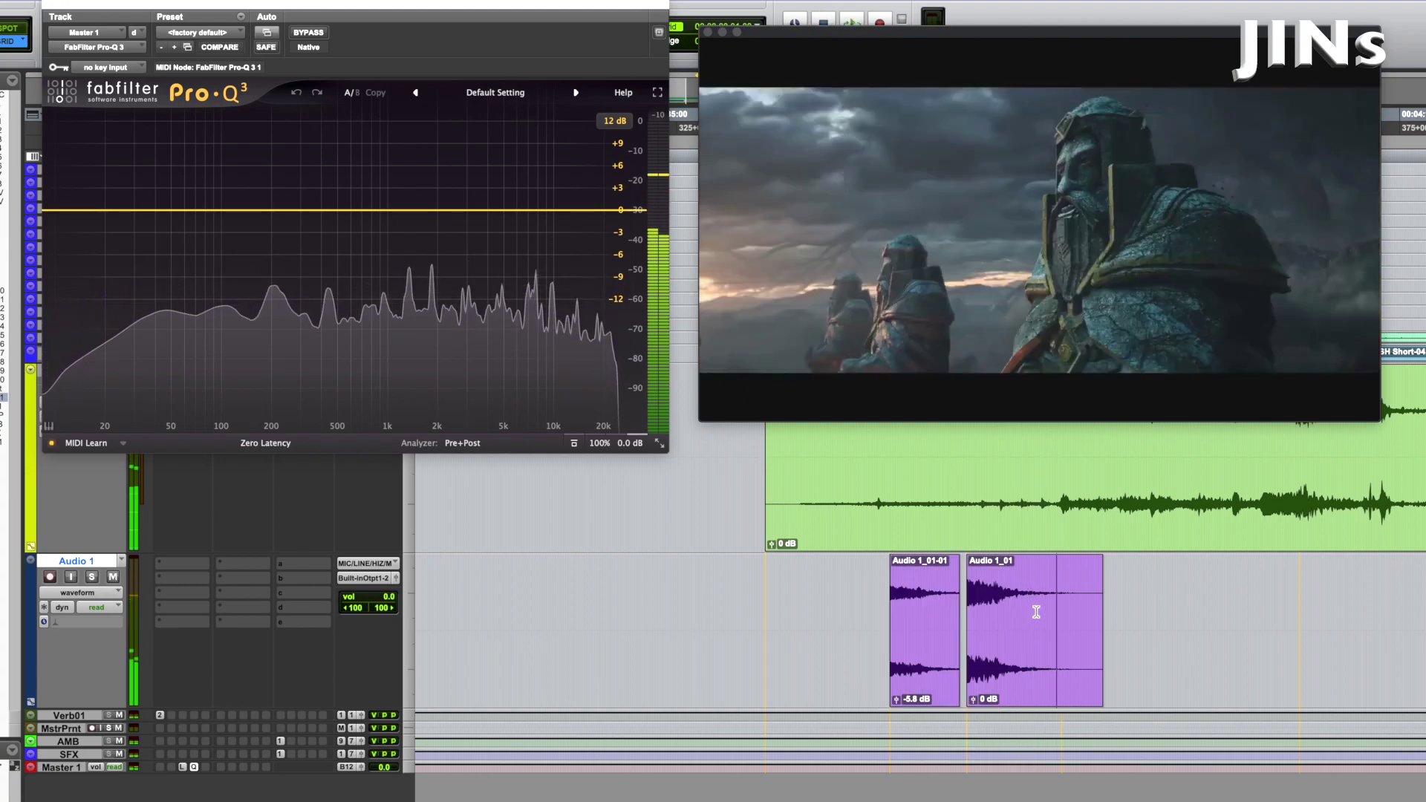
key(space)
key(space)
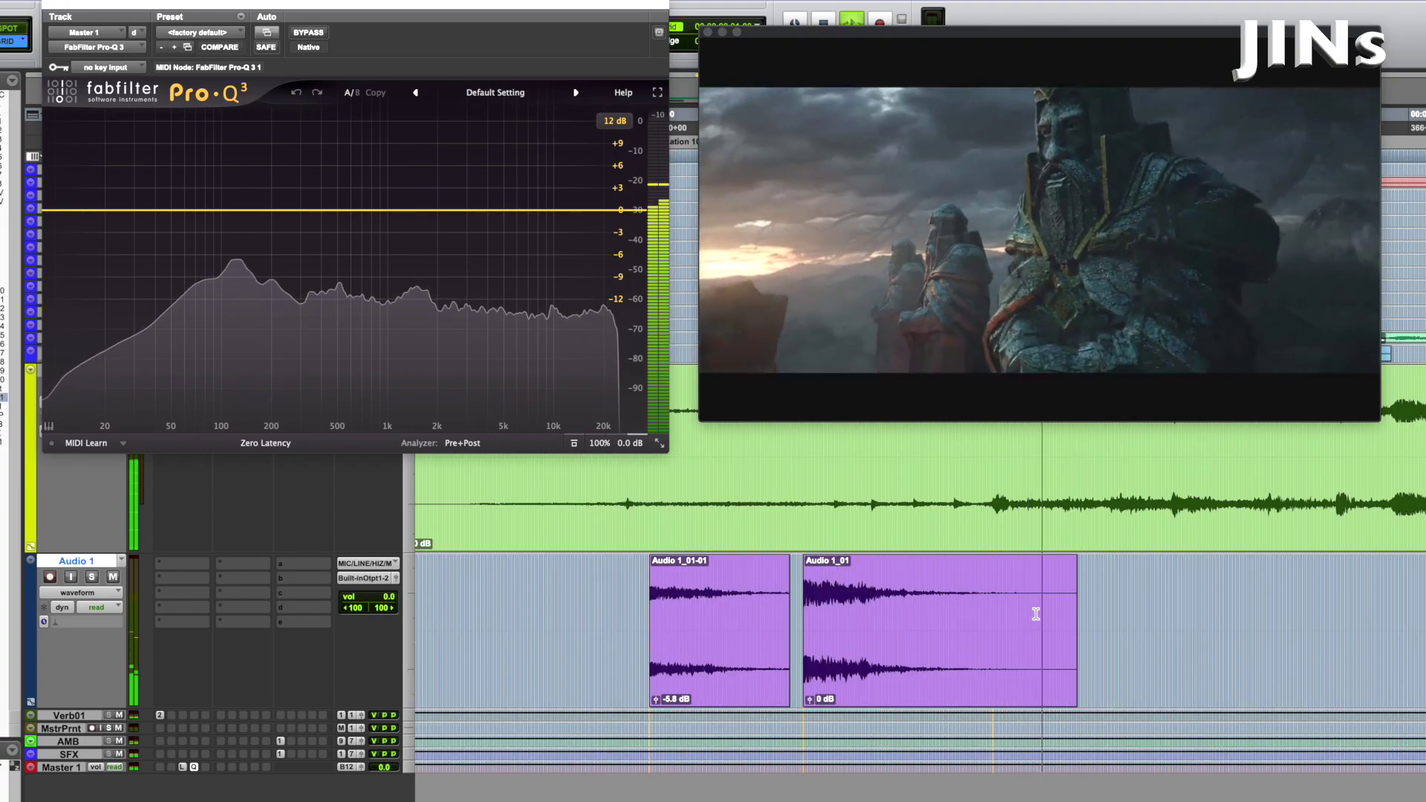
click(994, 598)
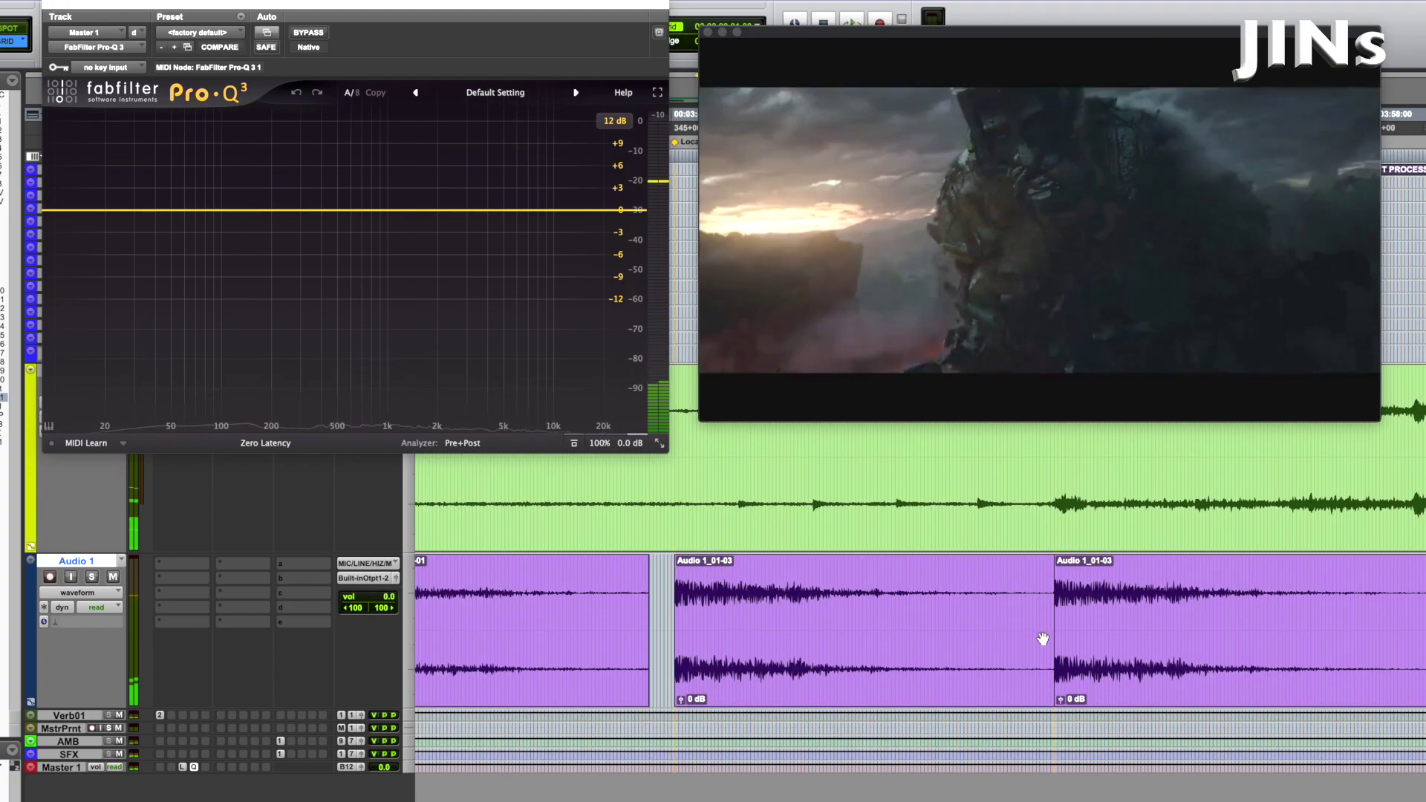
Shorten the second Audio 1 clip to leave a gap before the third, and compare playback with the track muted and unmuted.
drag(1045, 633, 946, 623)
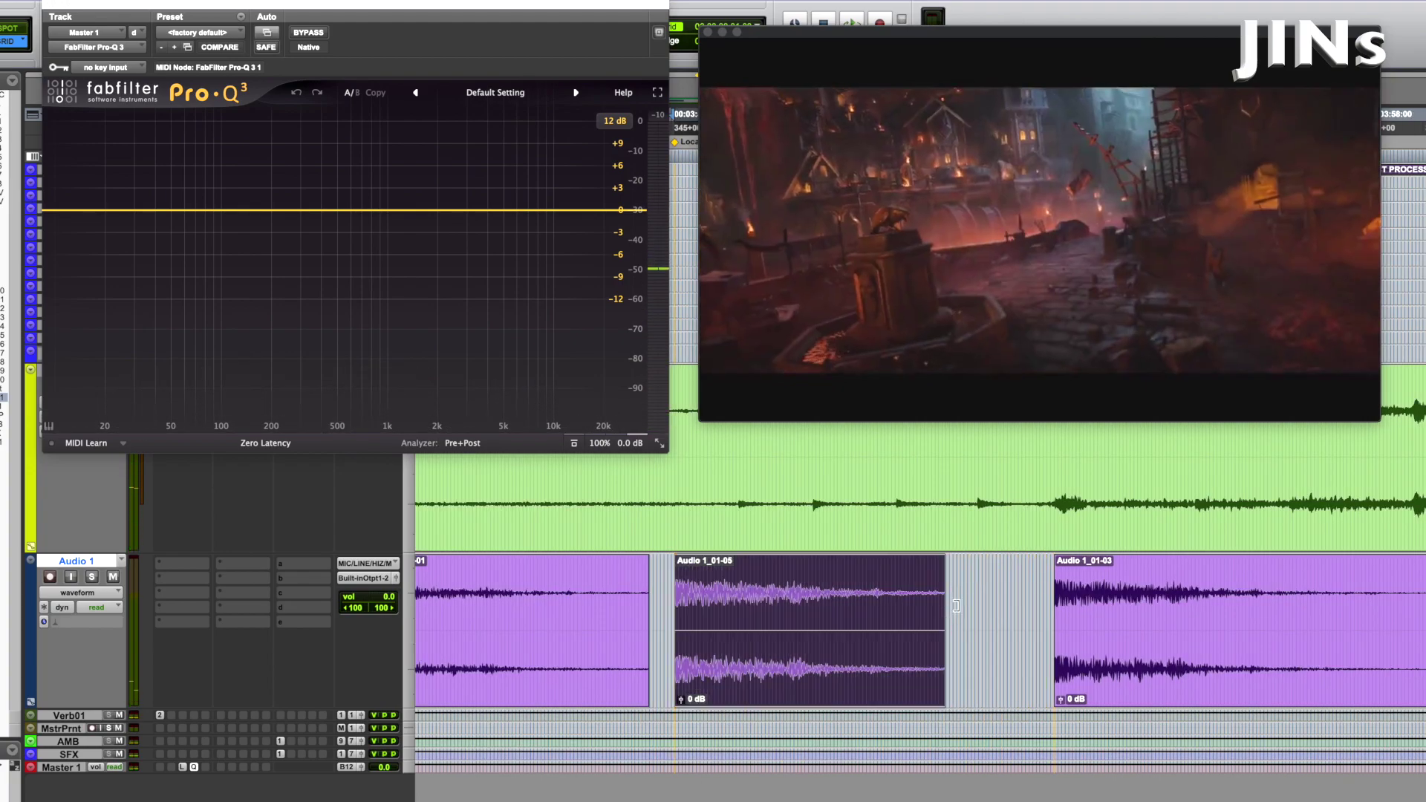
key(space)
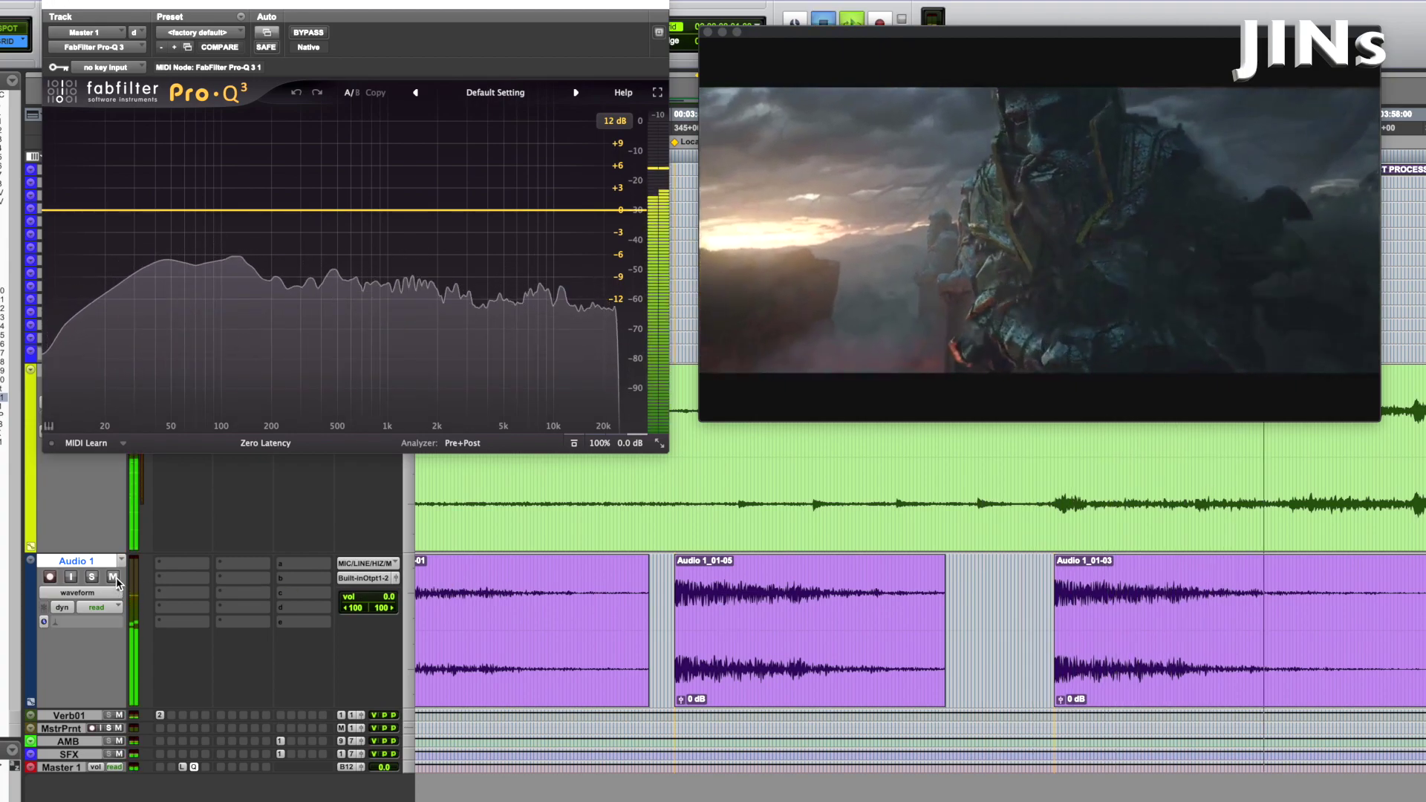
click(112, 576)
key(space)
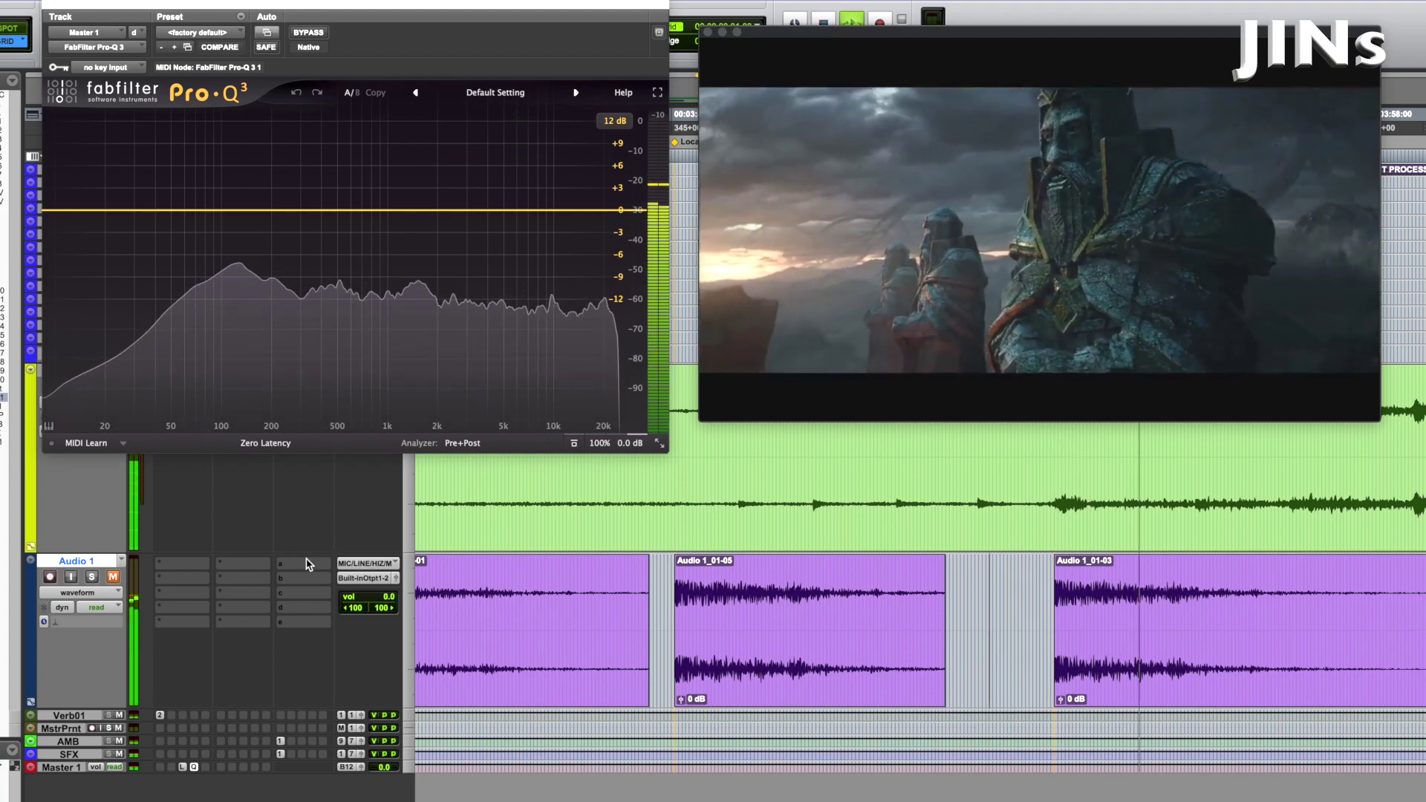
click(113, 576)
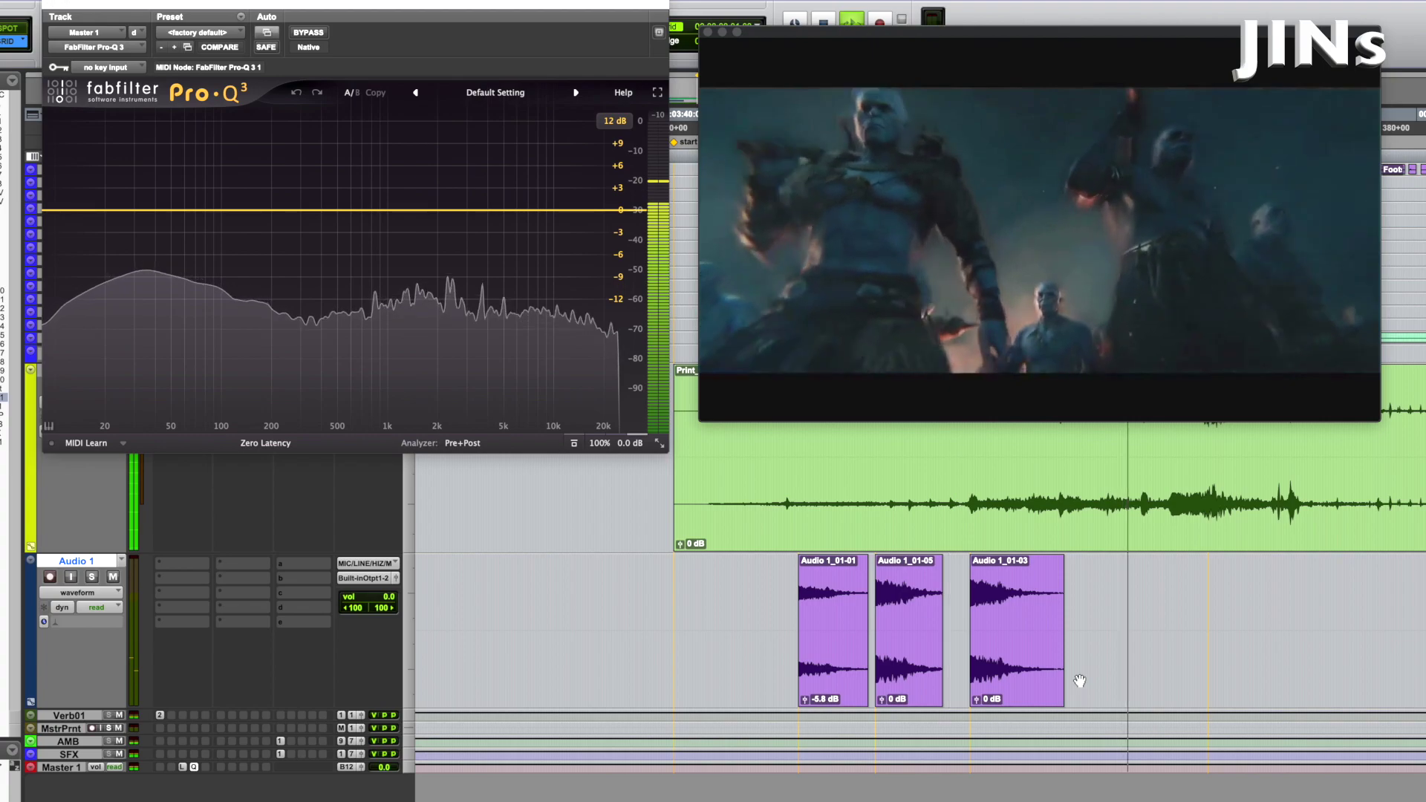
Play past the third Audio 1 clip to find the next impact point, and select a range around the next marker.
key(r)
key(t)
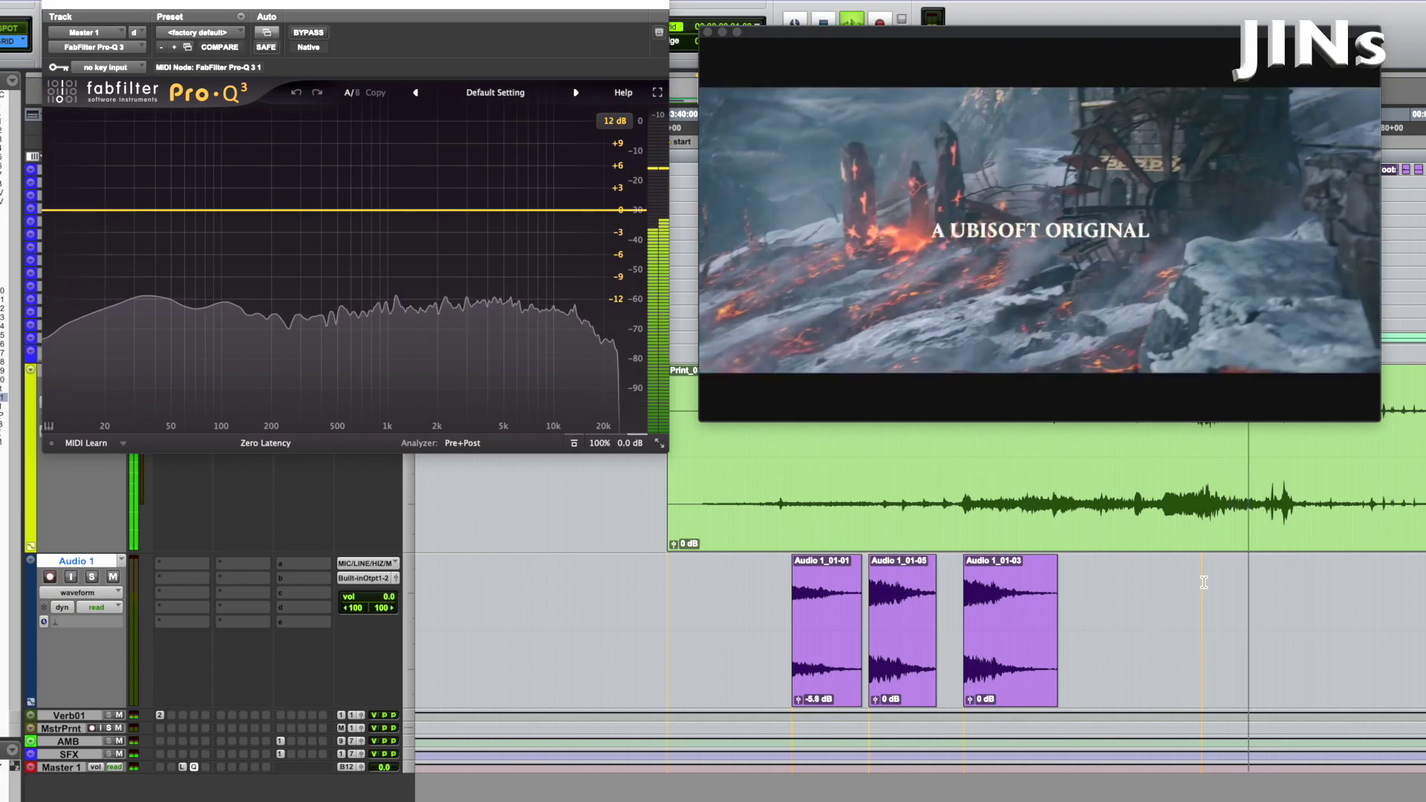
click(1168, 592)
key(space)
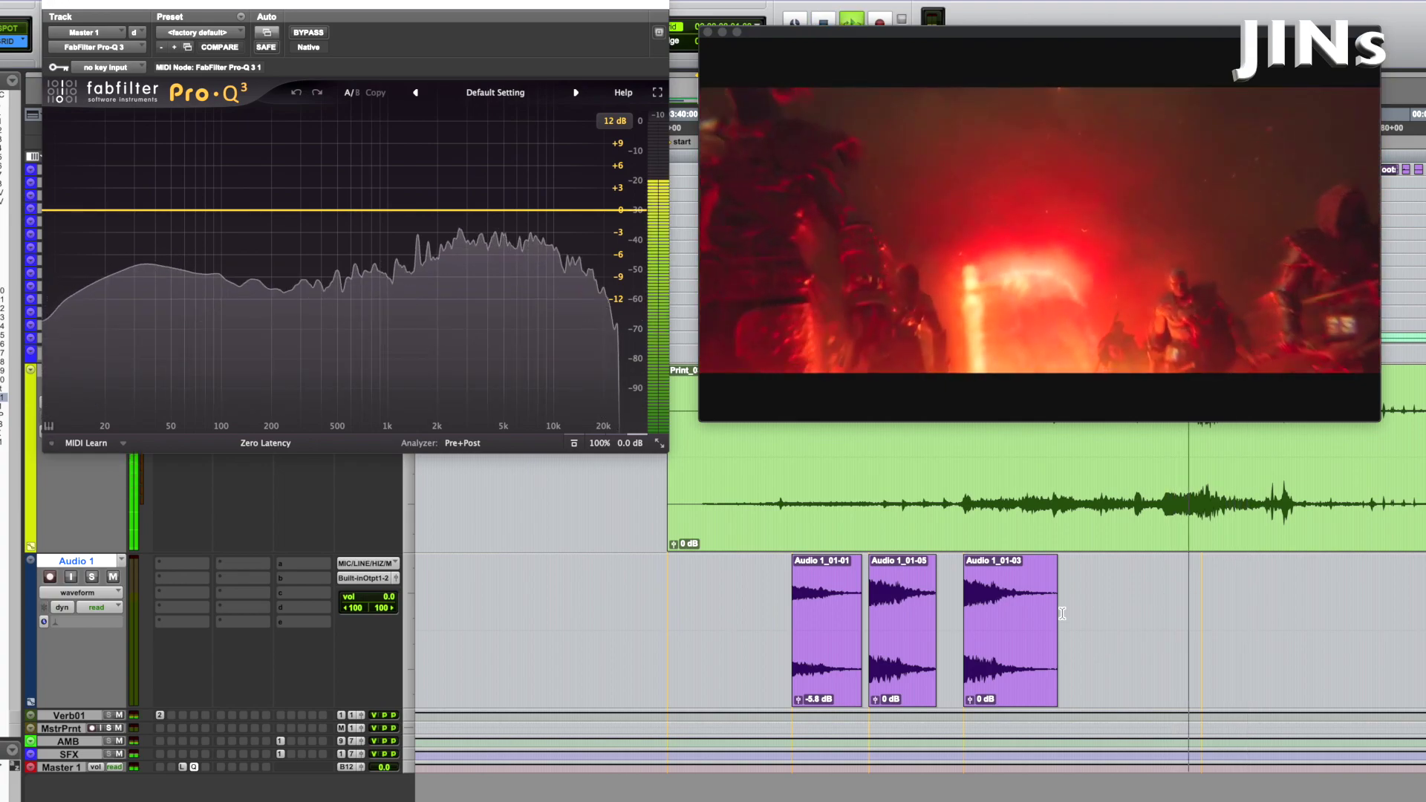
key(space)
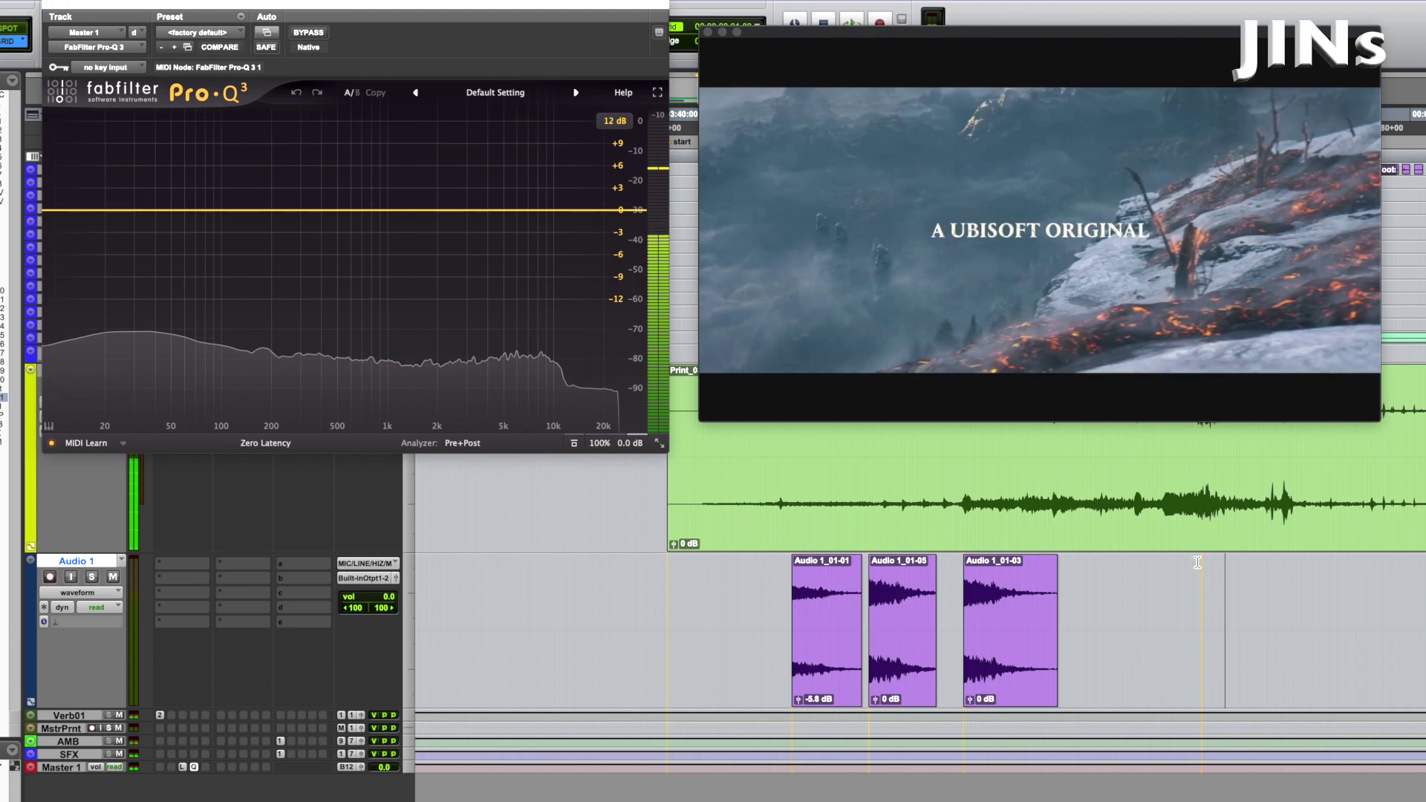
drag(1186, 586, 1298, 601)
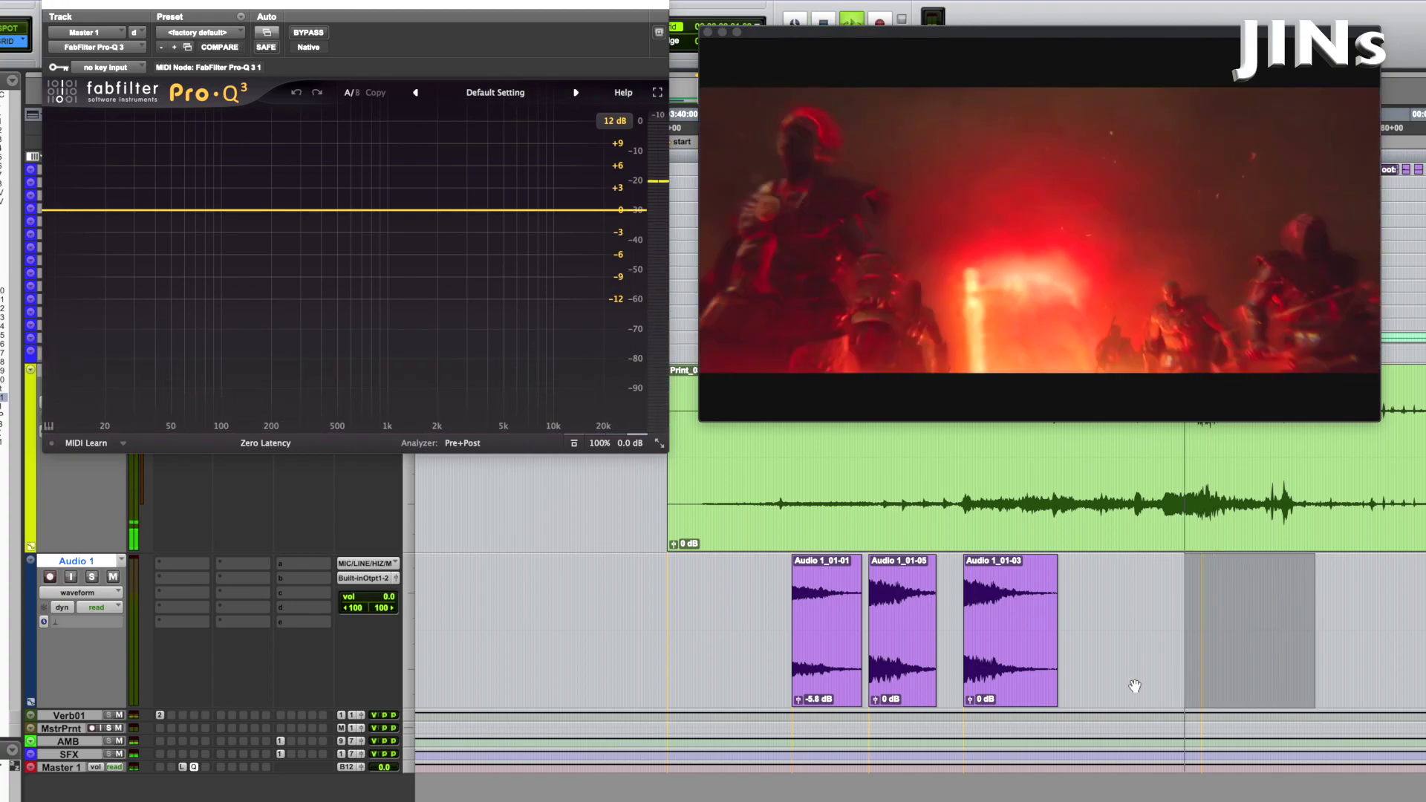
Copy the third clip, Audio 1_01-03, along the Audio 1 track to the next marker.
click(1086, 670)
key(space)
drag(1040, 661, 1192, 668)
key(super+bracketright)
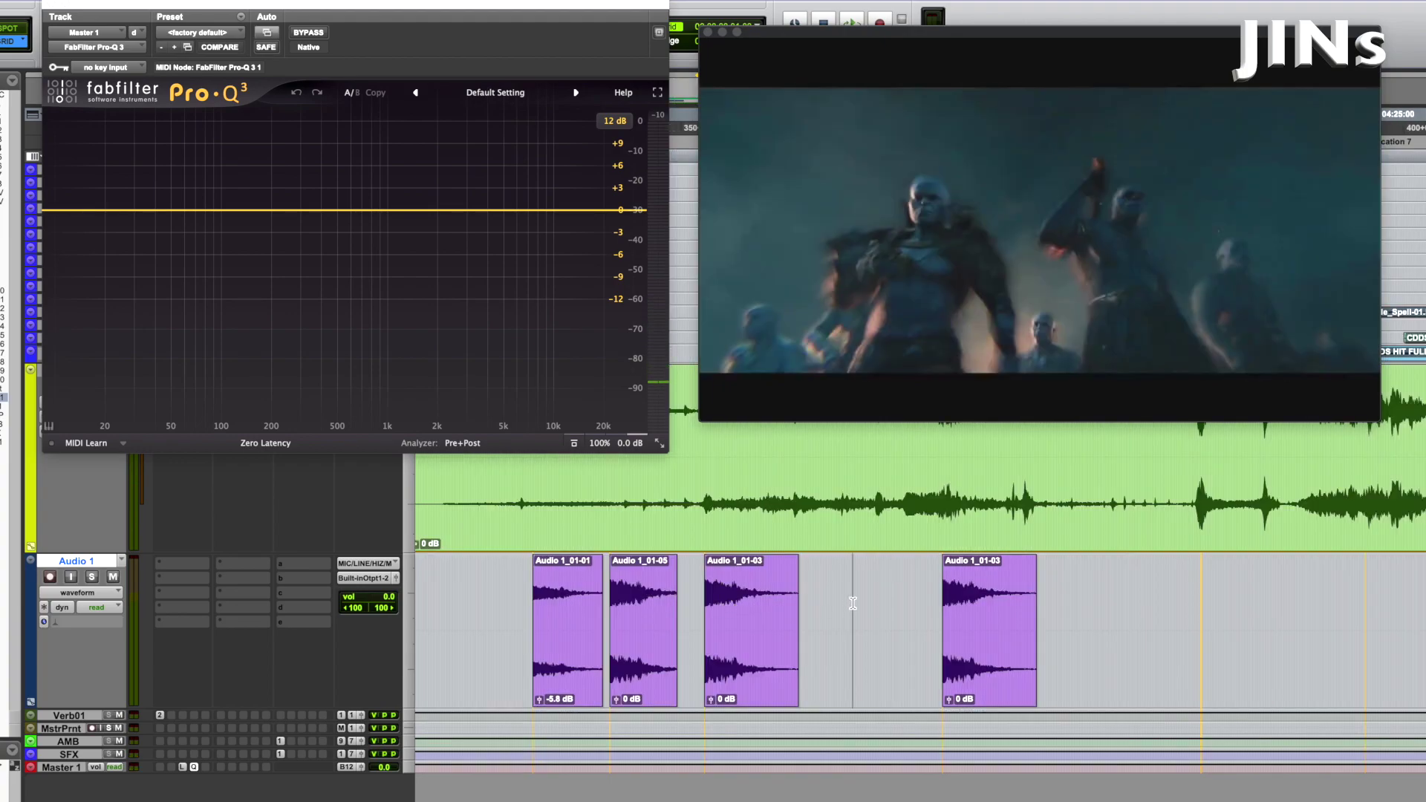
Play on to the glowing blue figure shot and copy the Audio 1_01-03 clip to the marker there, aligning its start.
key(space)
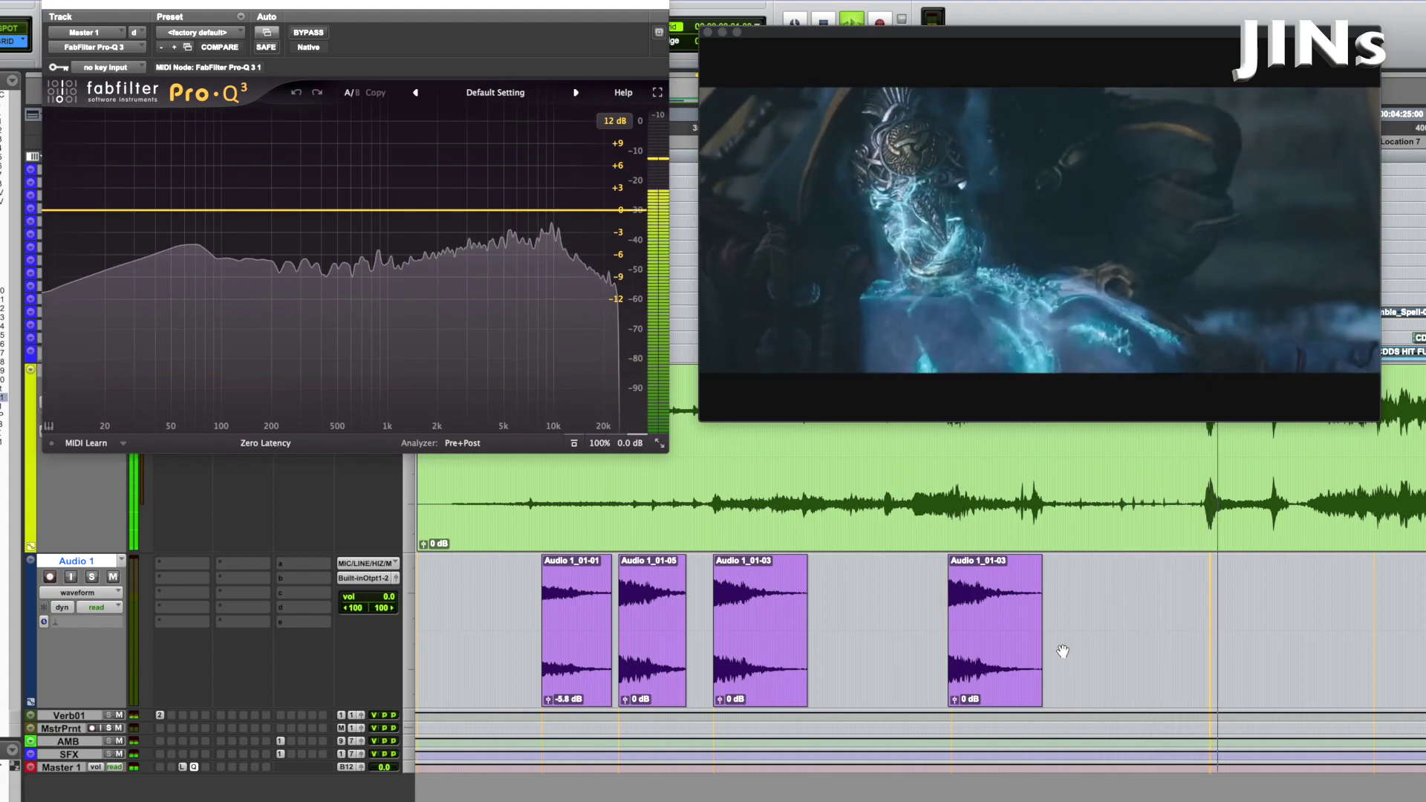
click(1193, 608)
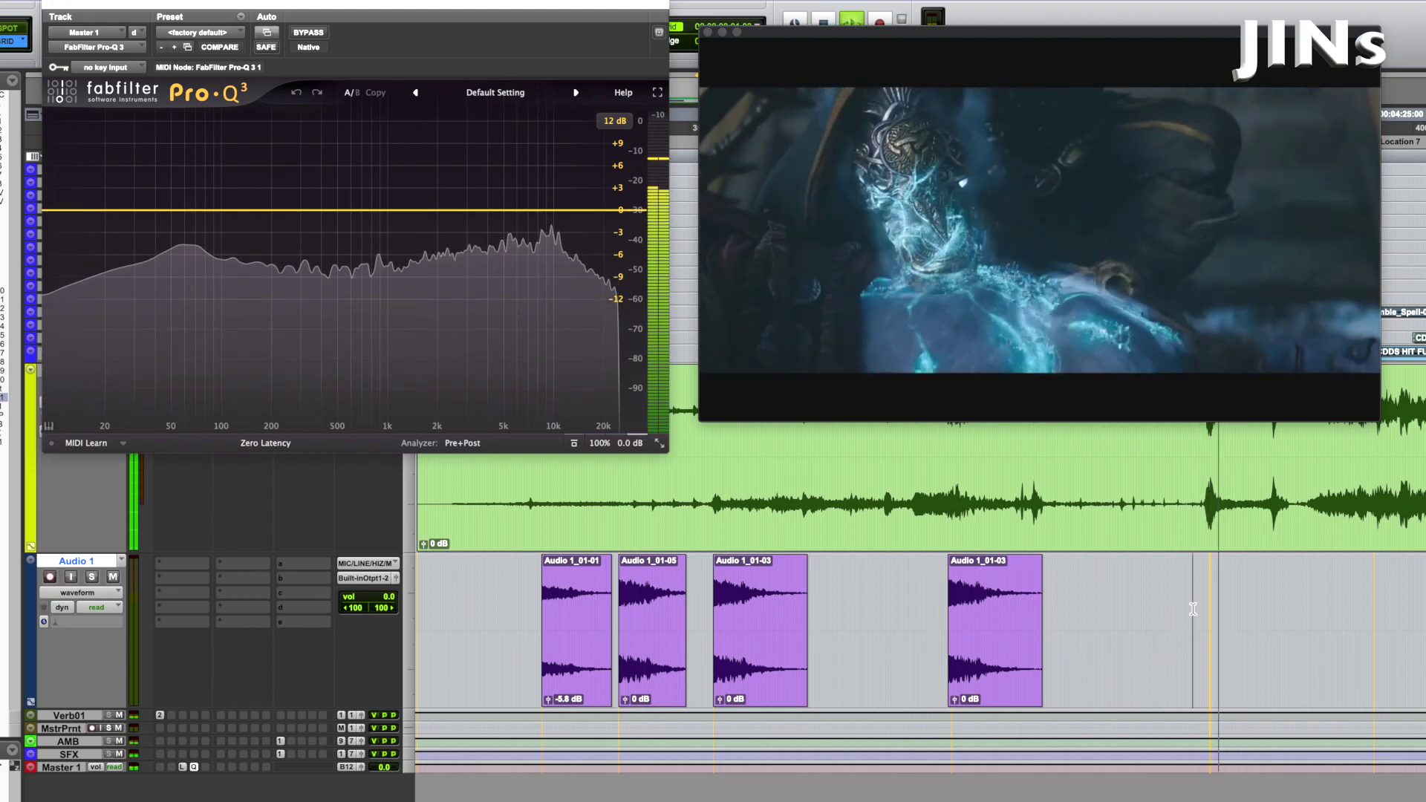
key(space)
drag(1010, 683, 1235, 678)
key(super+bracketright)
key(super+bracketright)
key(super+bracketright)
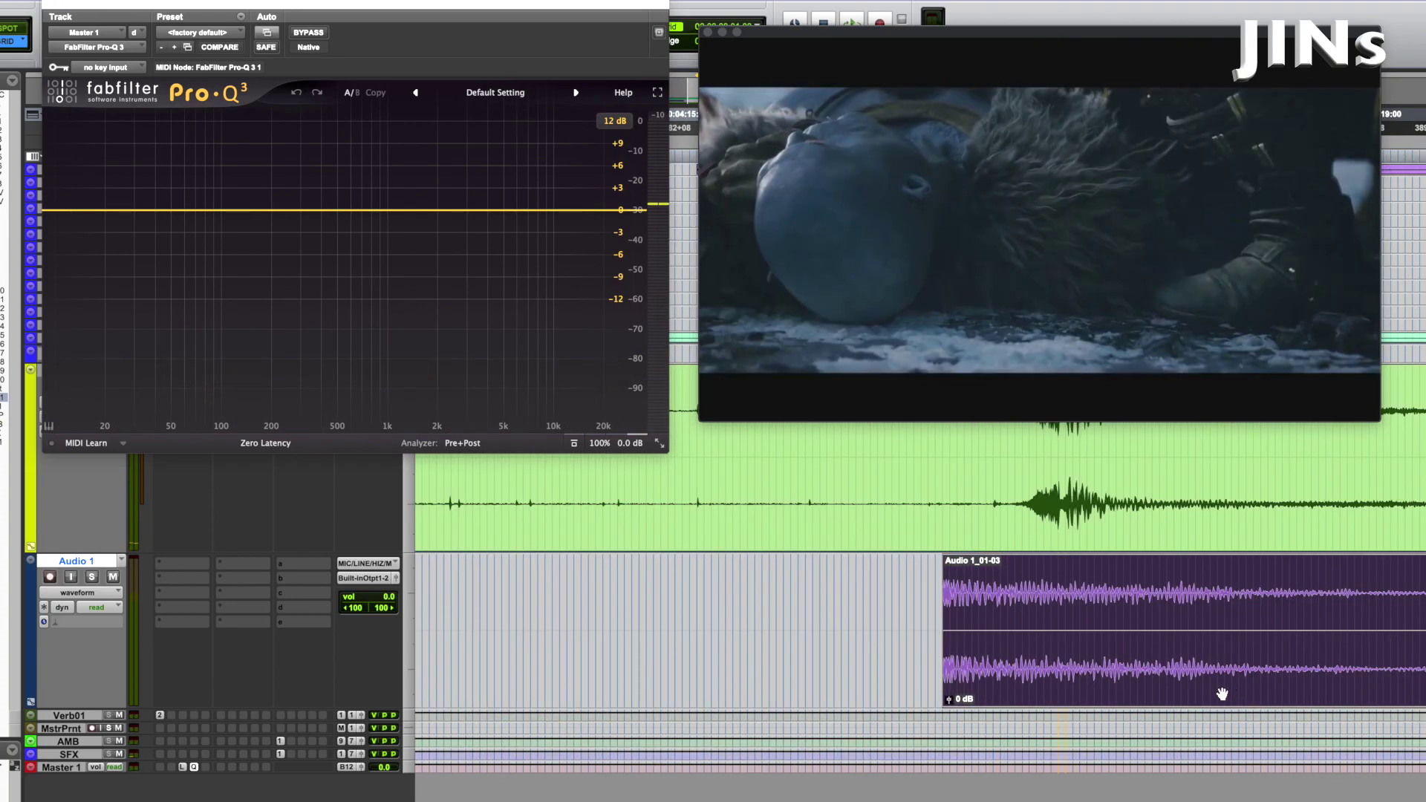
drag(1099, 687, 1210, 690)
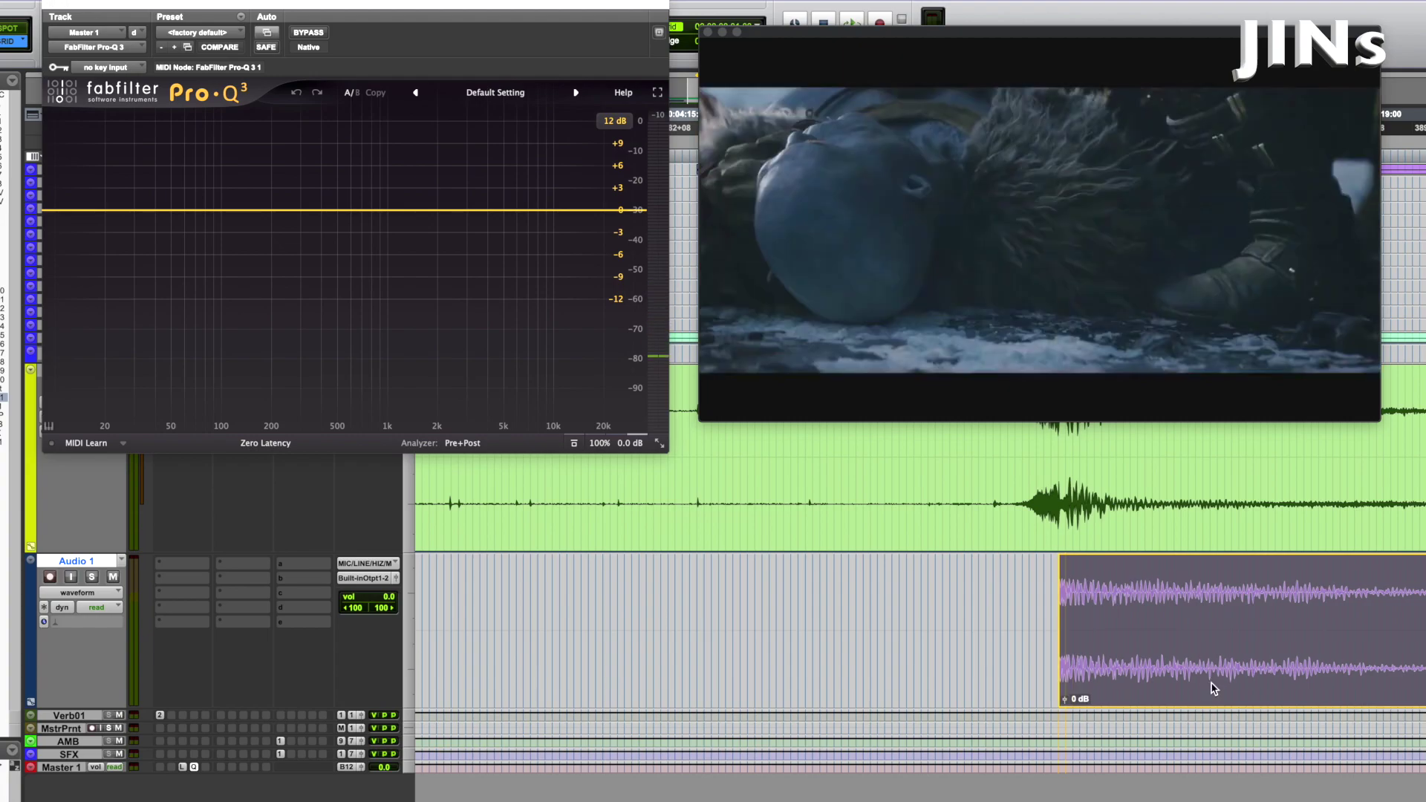
Audition the newly placed hit against the picture from just before its start.
click(985, 607)
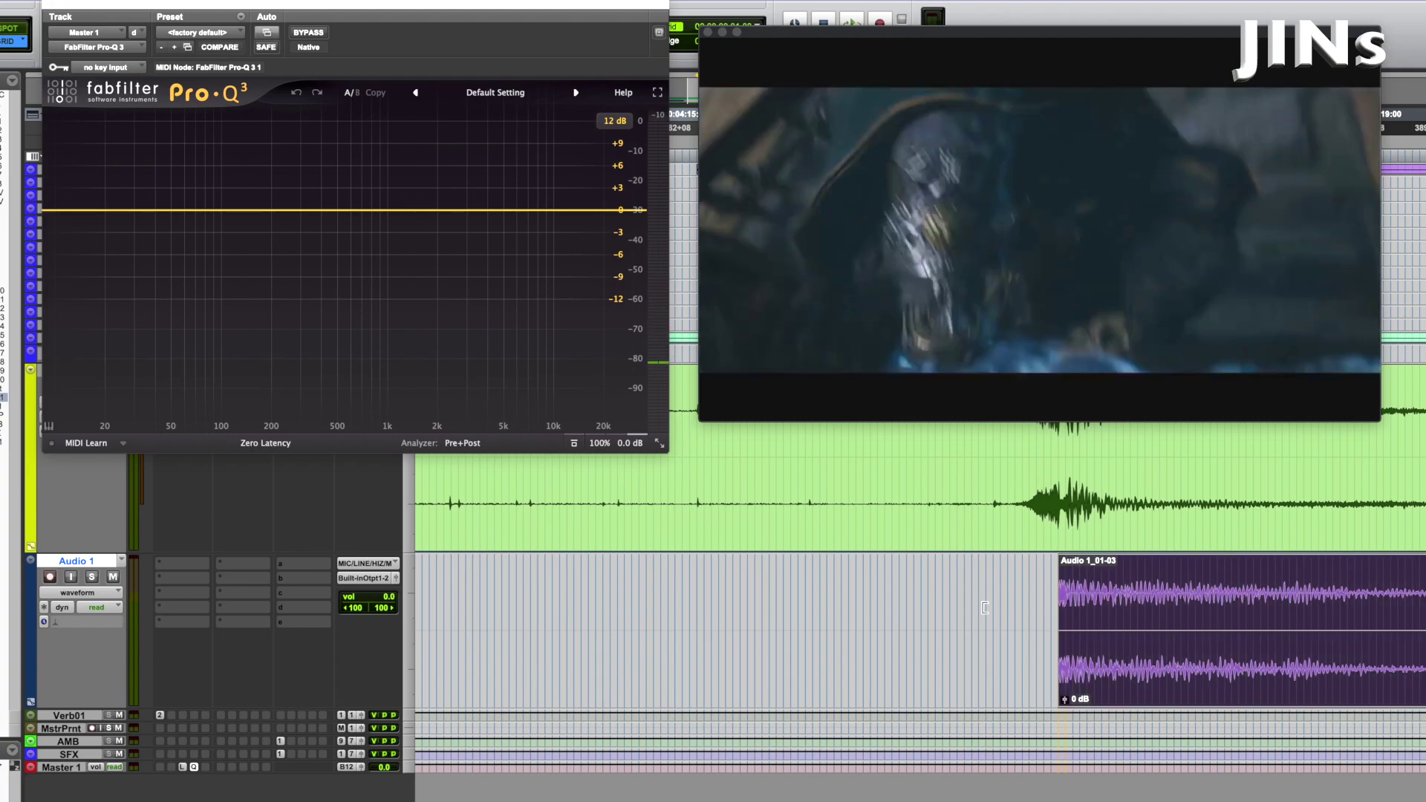
click(772, 580)
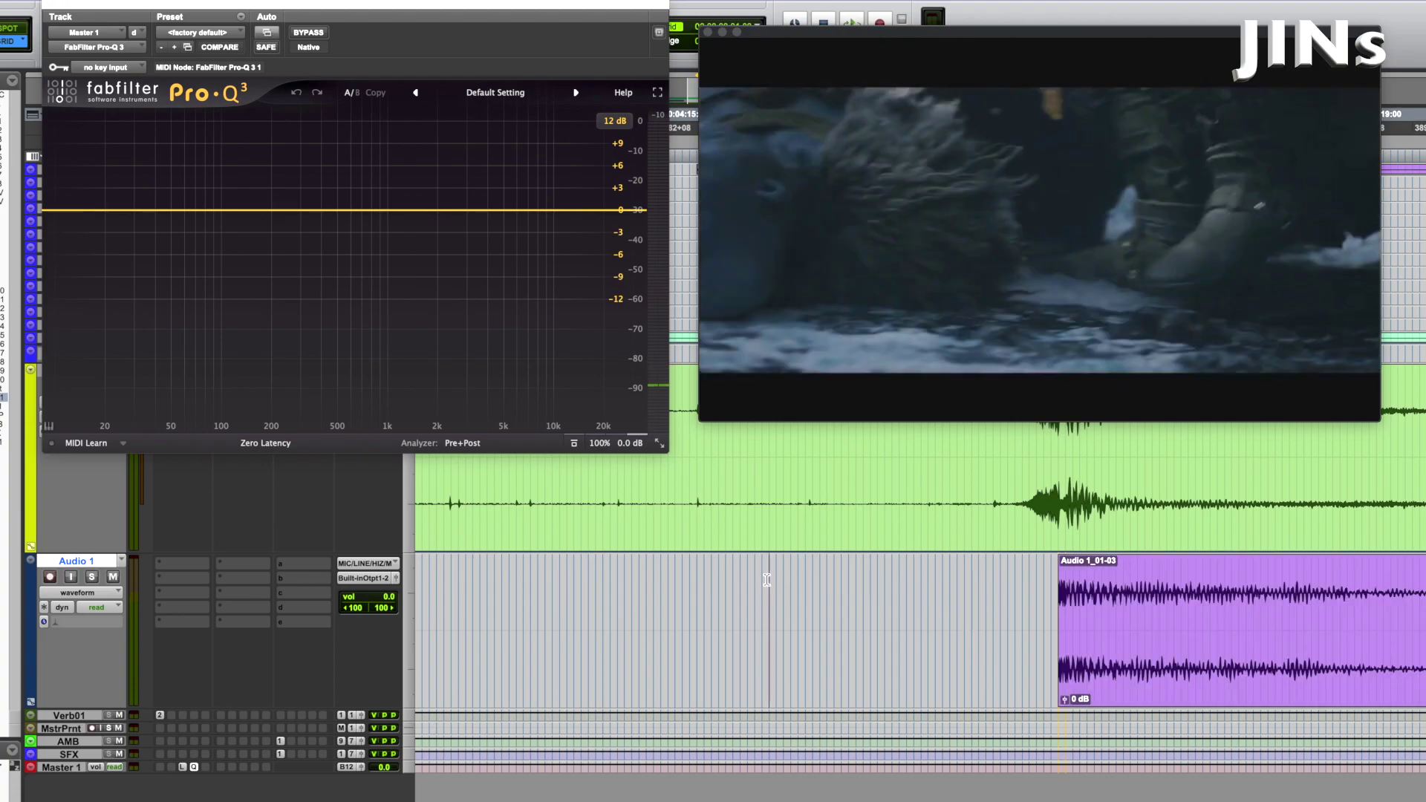
key(space)
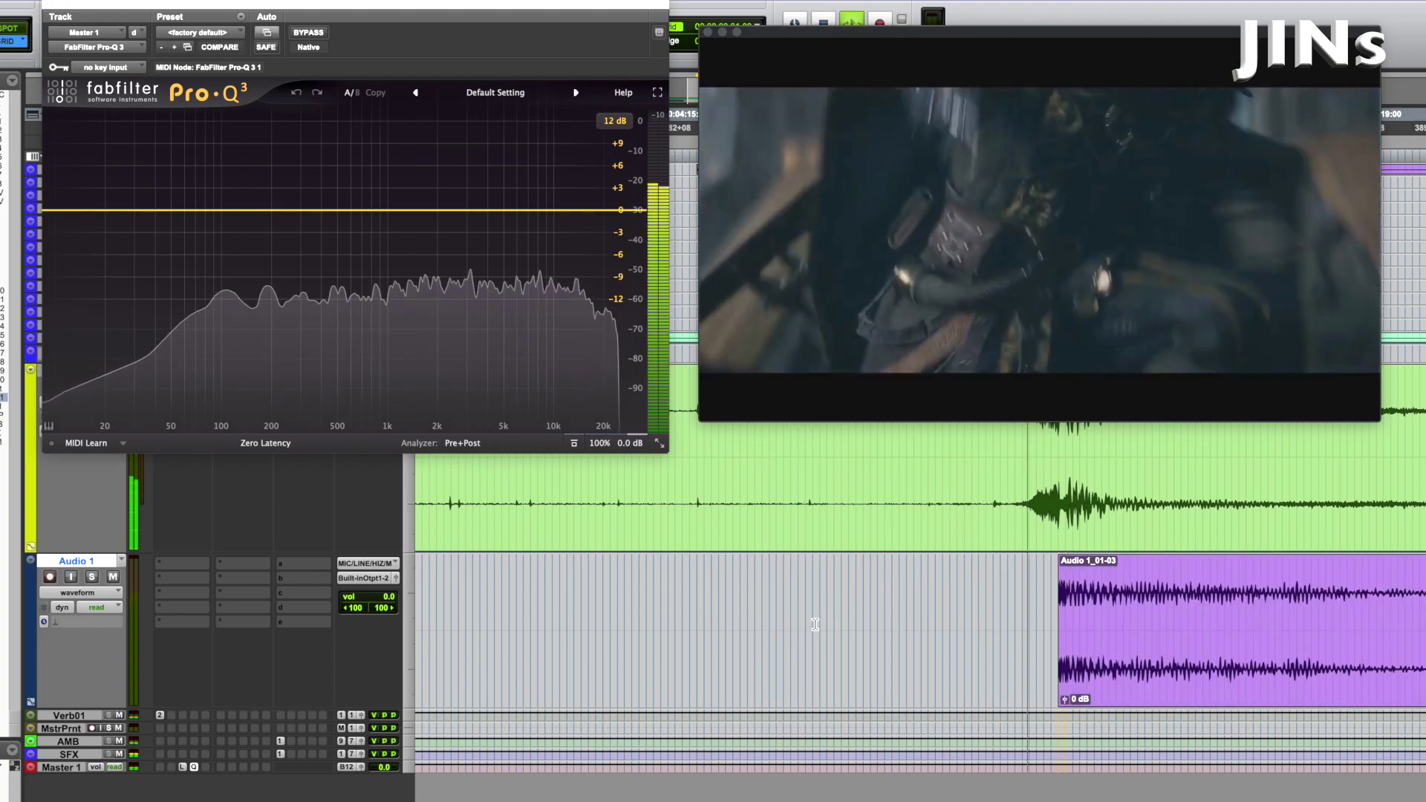
key(r)
key(r)
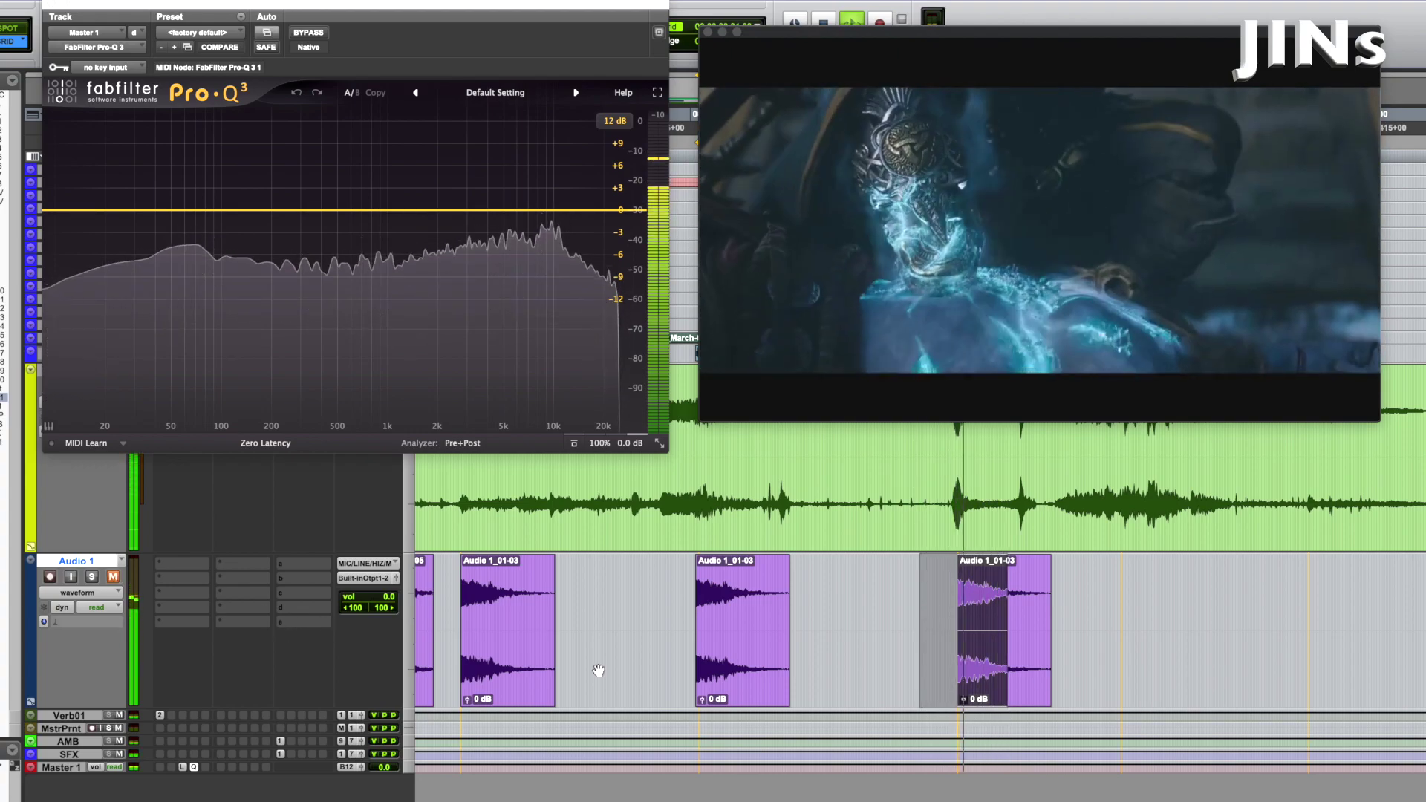
Play on to the next impact and place another copy of Audio 1_01-03 with its start aligned to the marker at the chained-figure shot.
click(1086, 591)
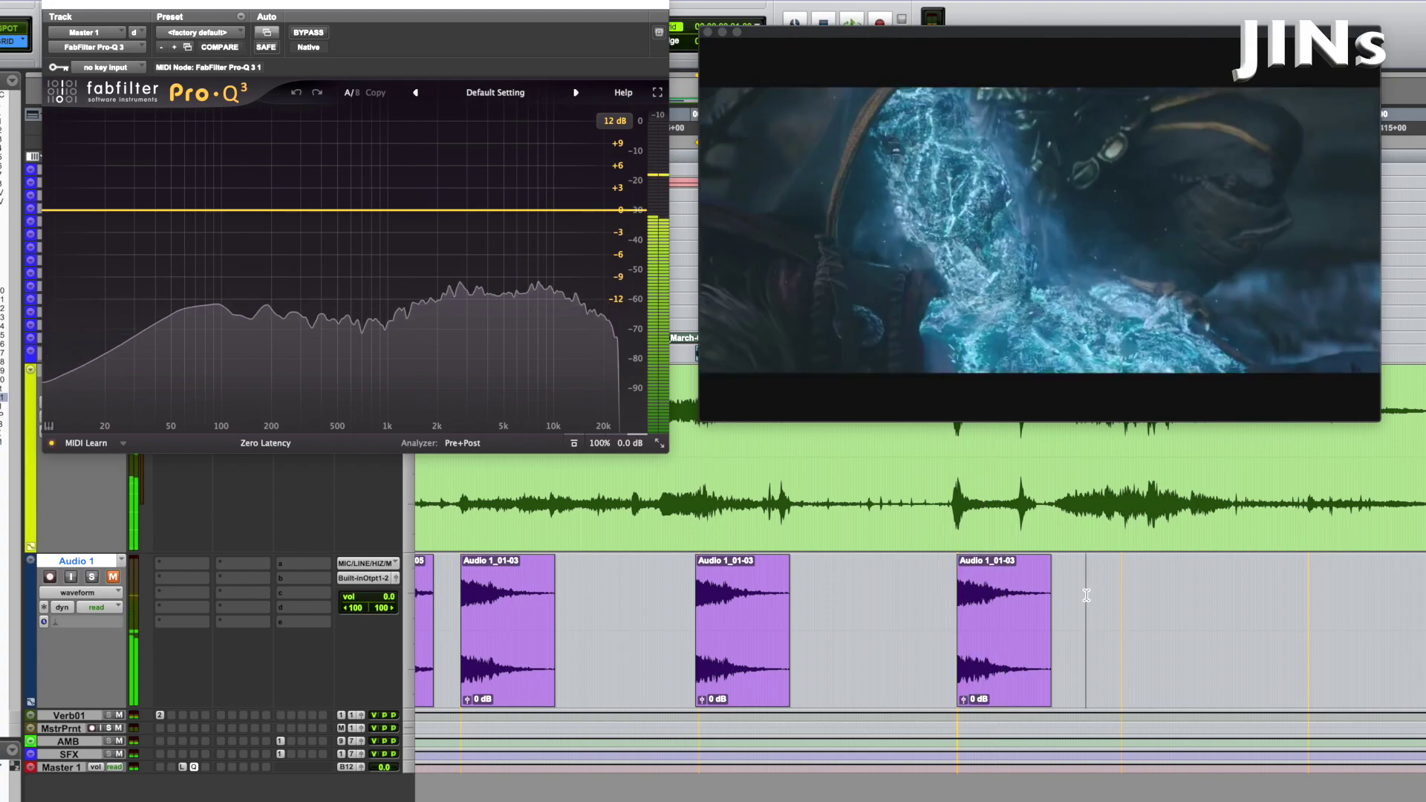
key(space)
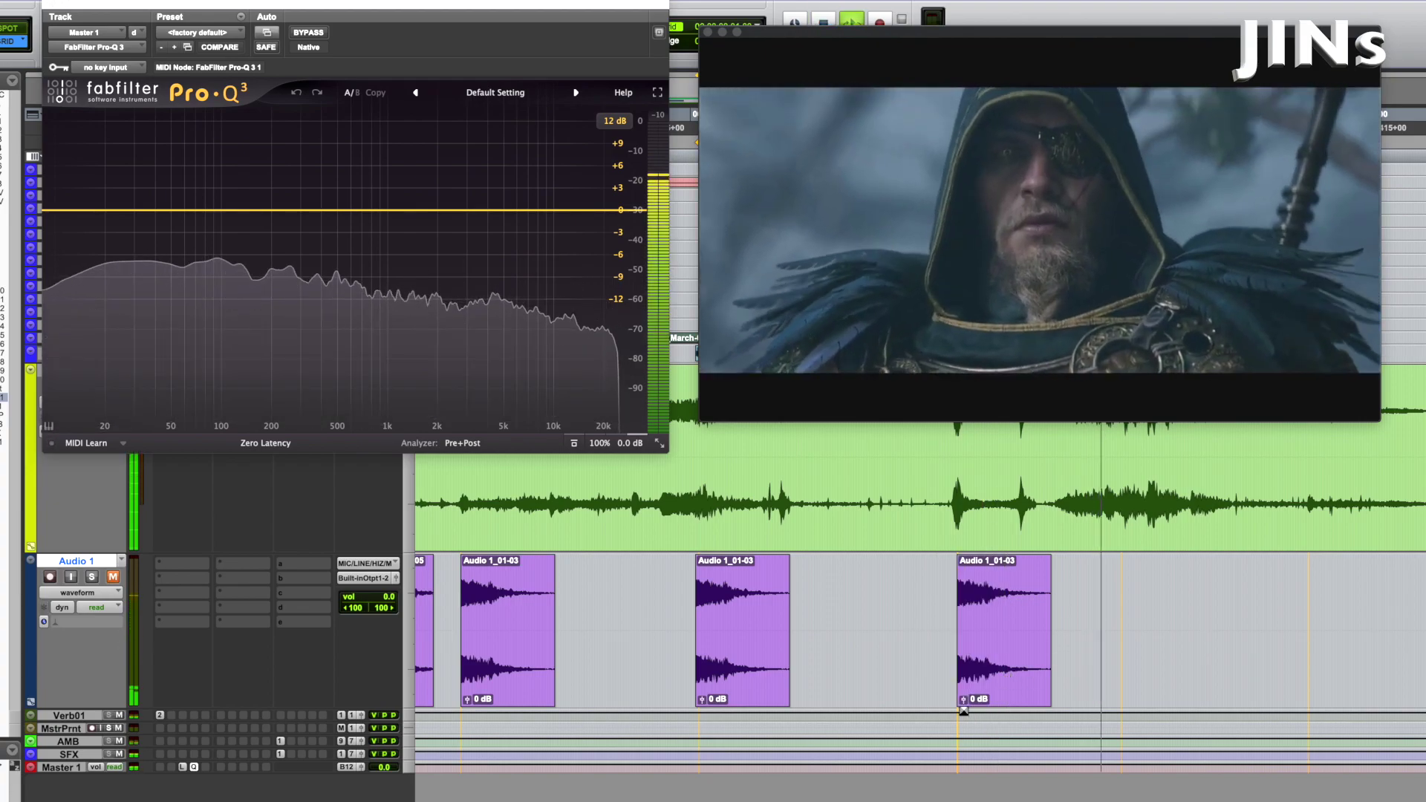
click(999, 700)
drag(1003, 704, 1180, 687)
scroll(1174, 697, up, 3)
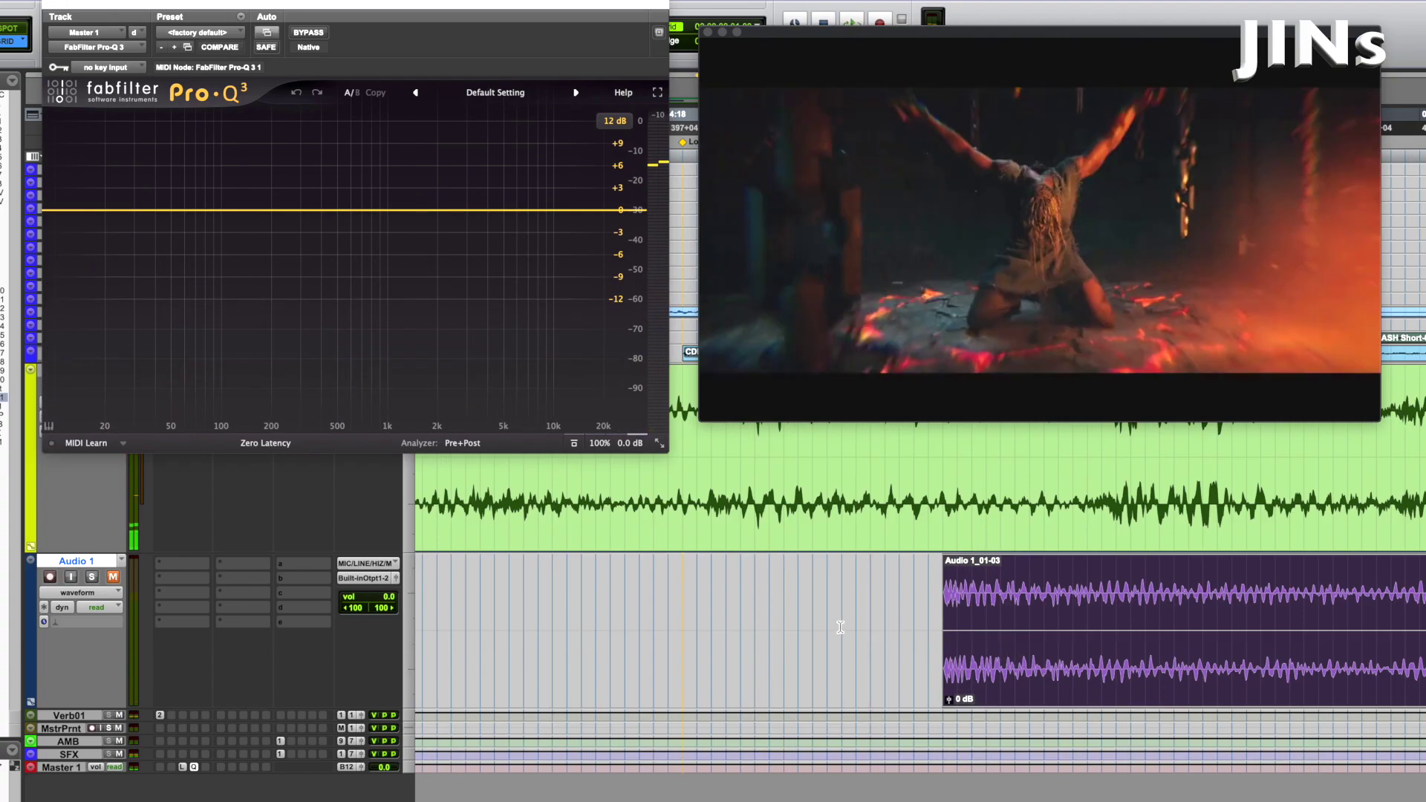
click(689, 606)
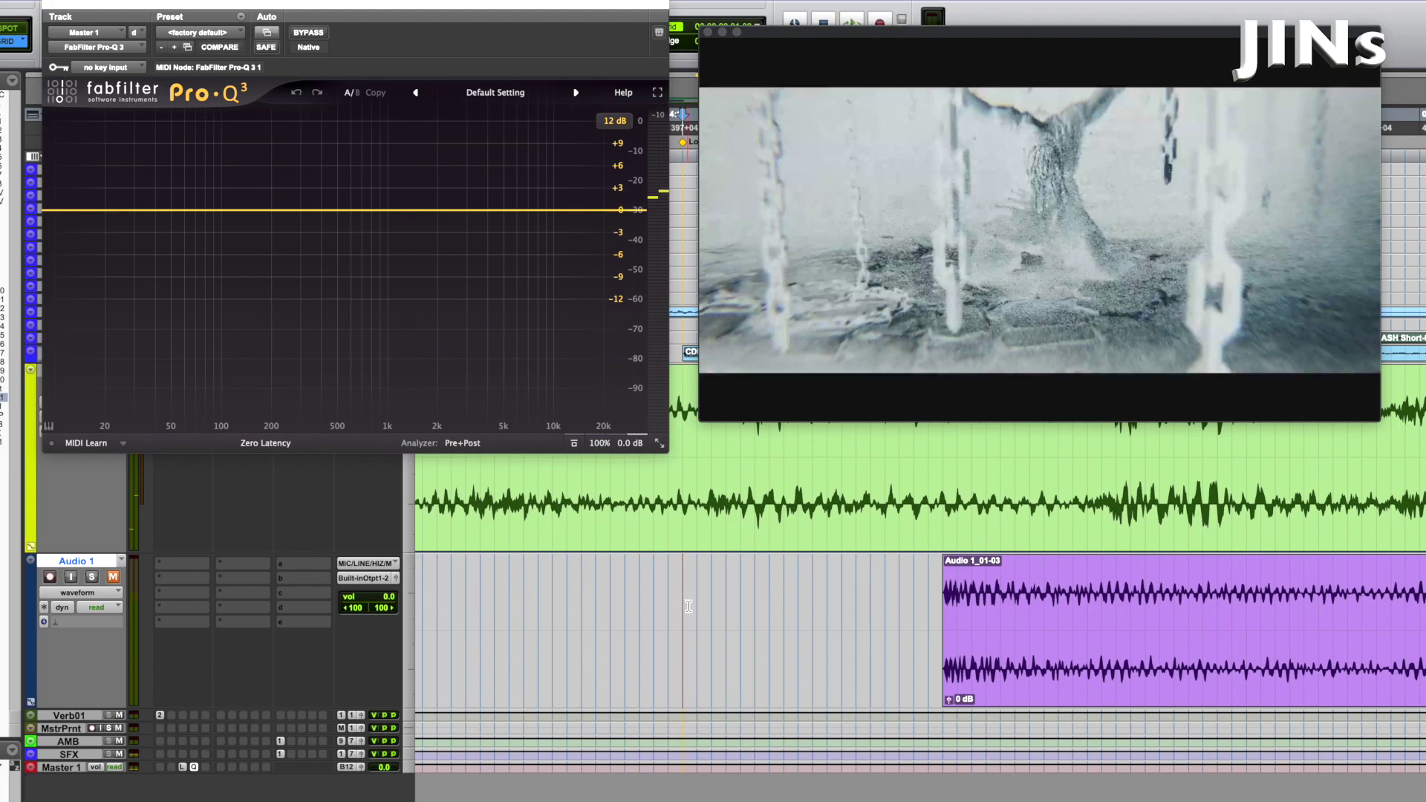
ctrl+click(1124, 670)
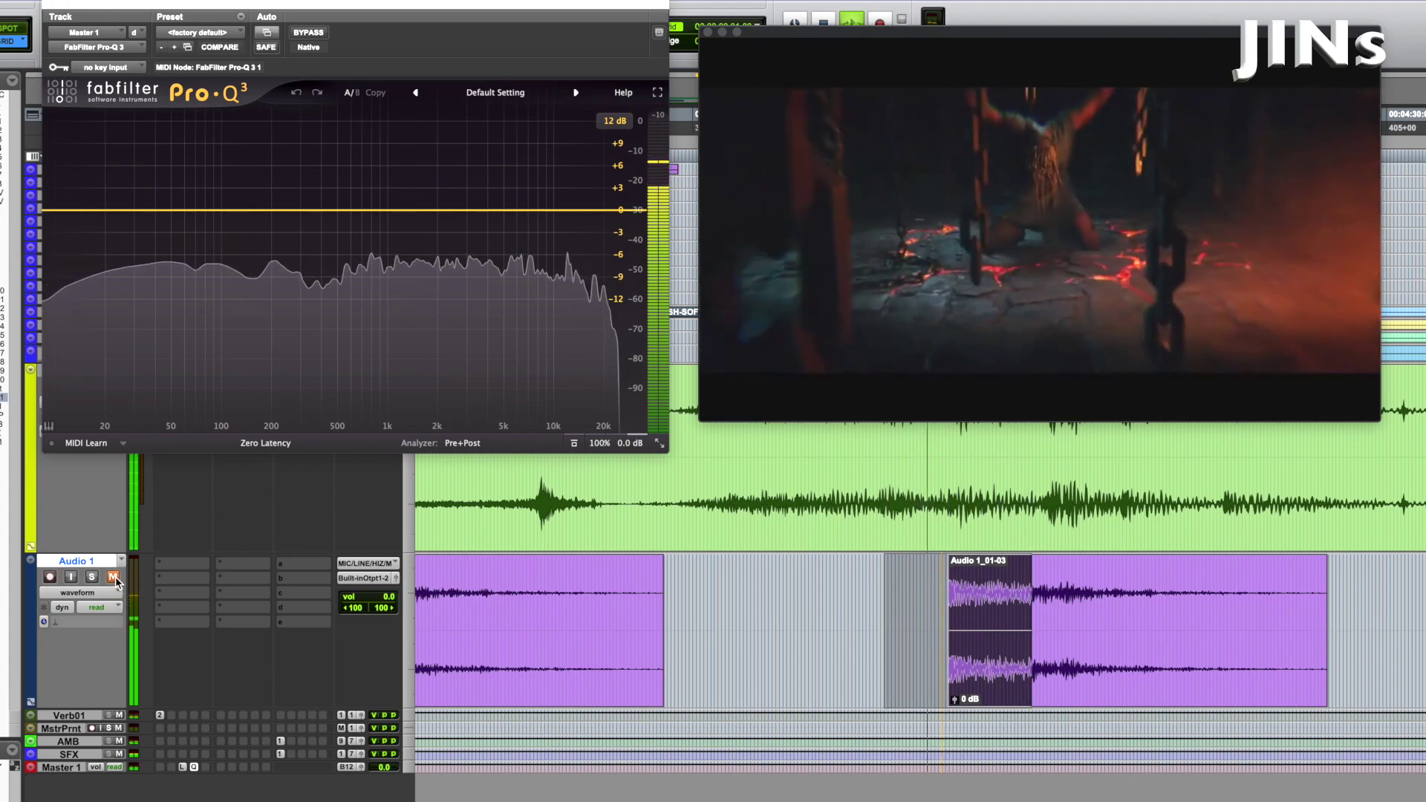
Unmute the Audio 1 track and play past the chained-figure hit to review the cliff-leap shot for the next impact.
click(113, 577)
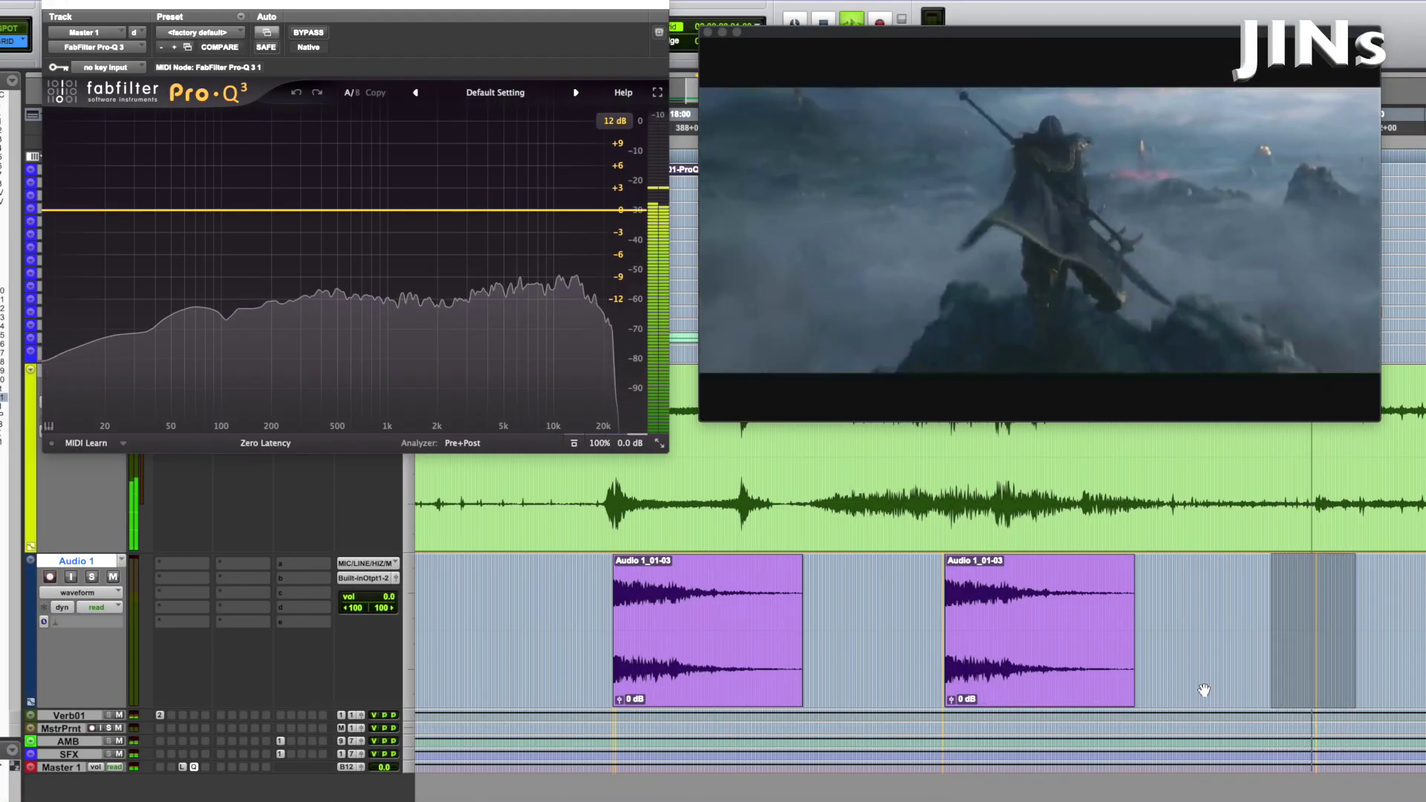
drag(1279, 621, 1425, 620)
click(1233, 602)
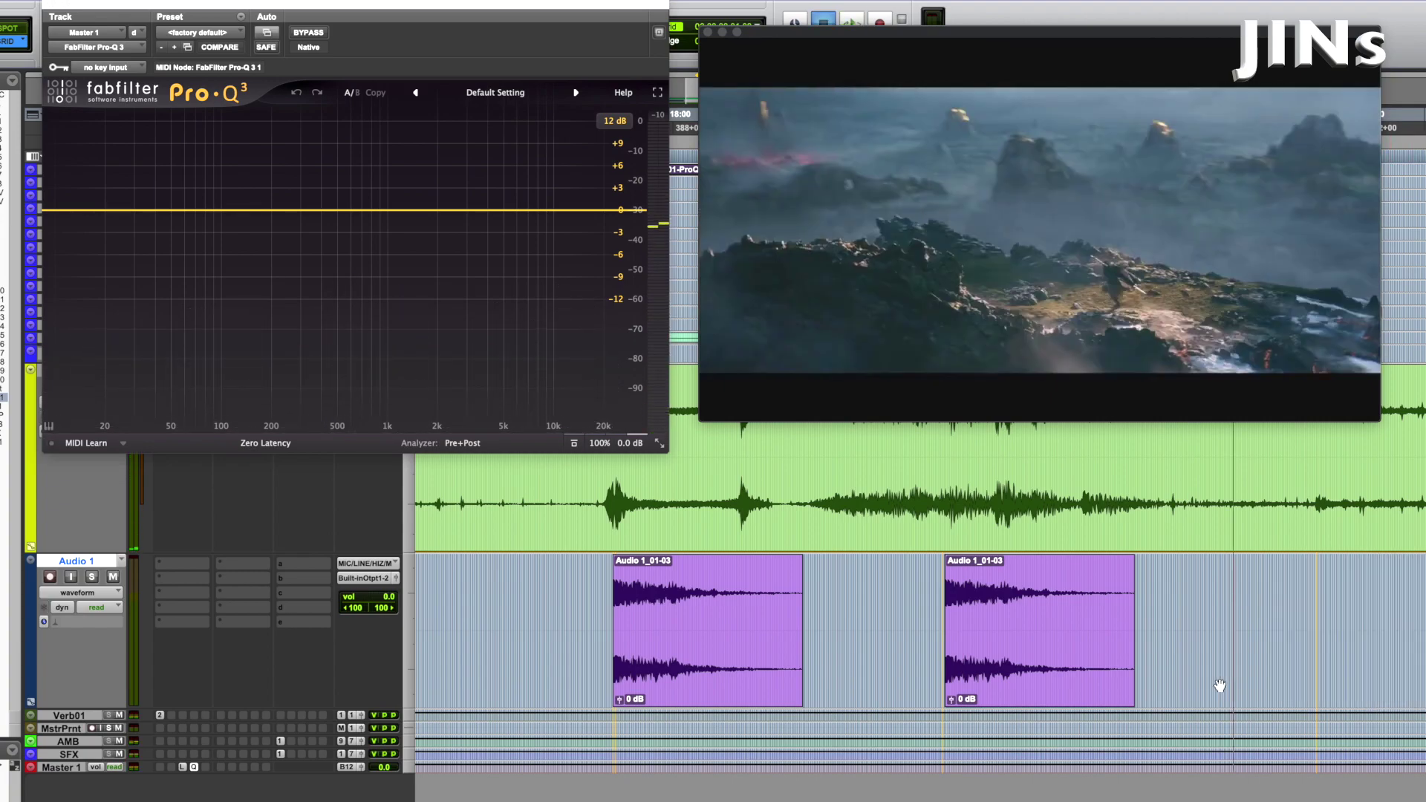
key(space)
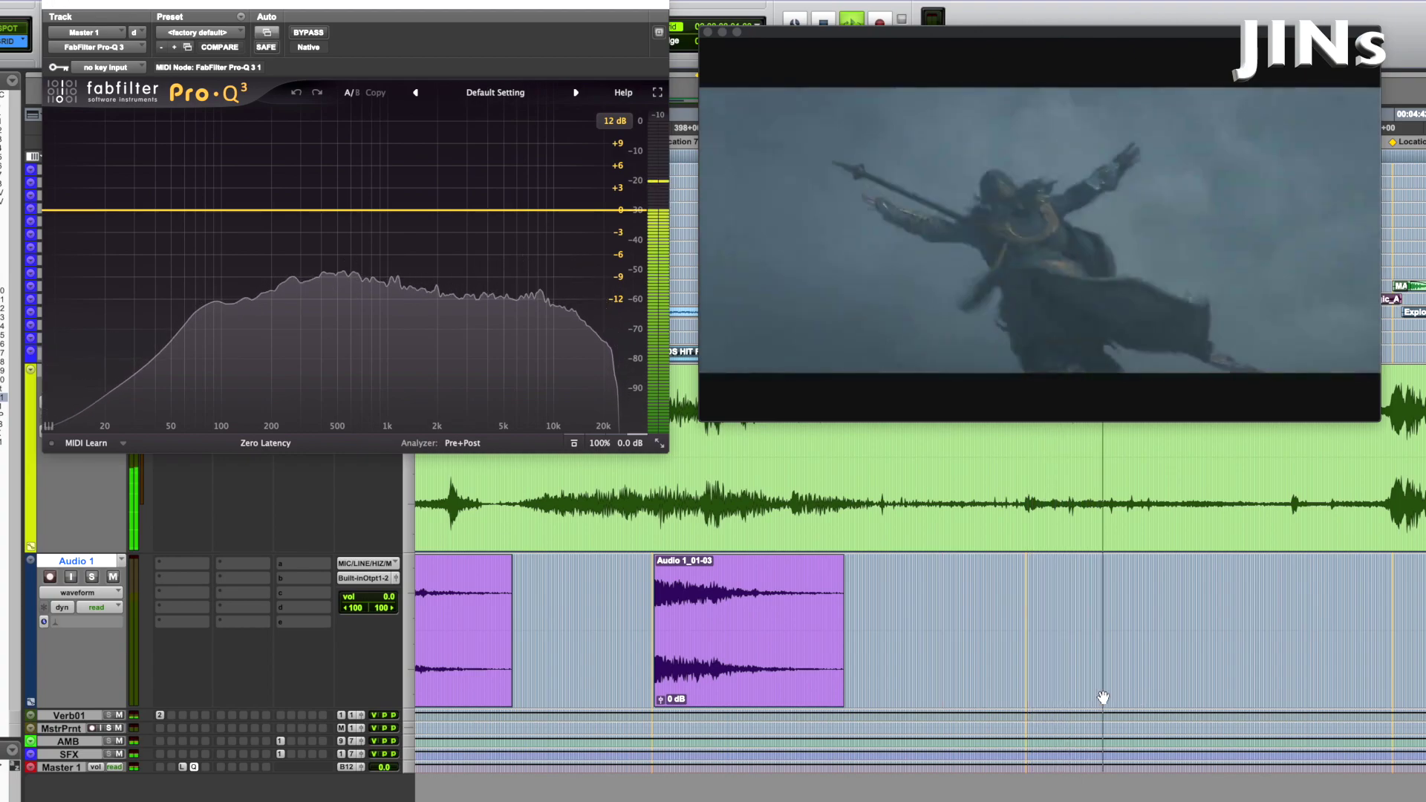
key(space)
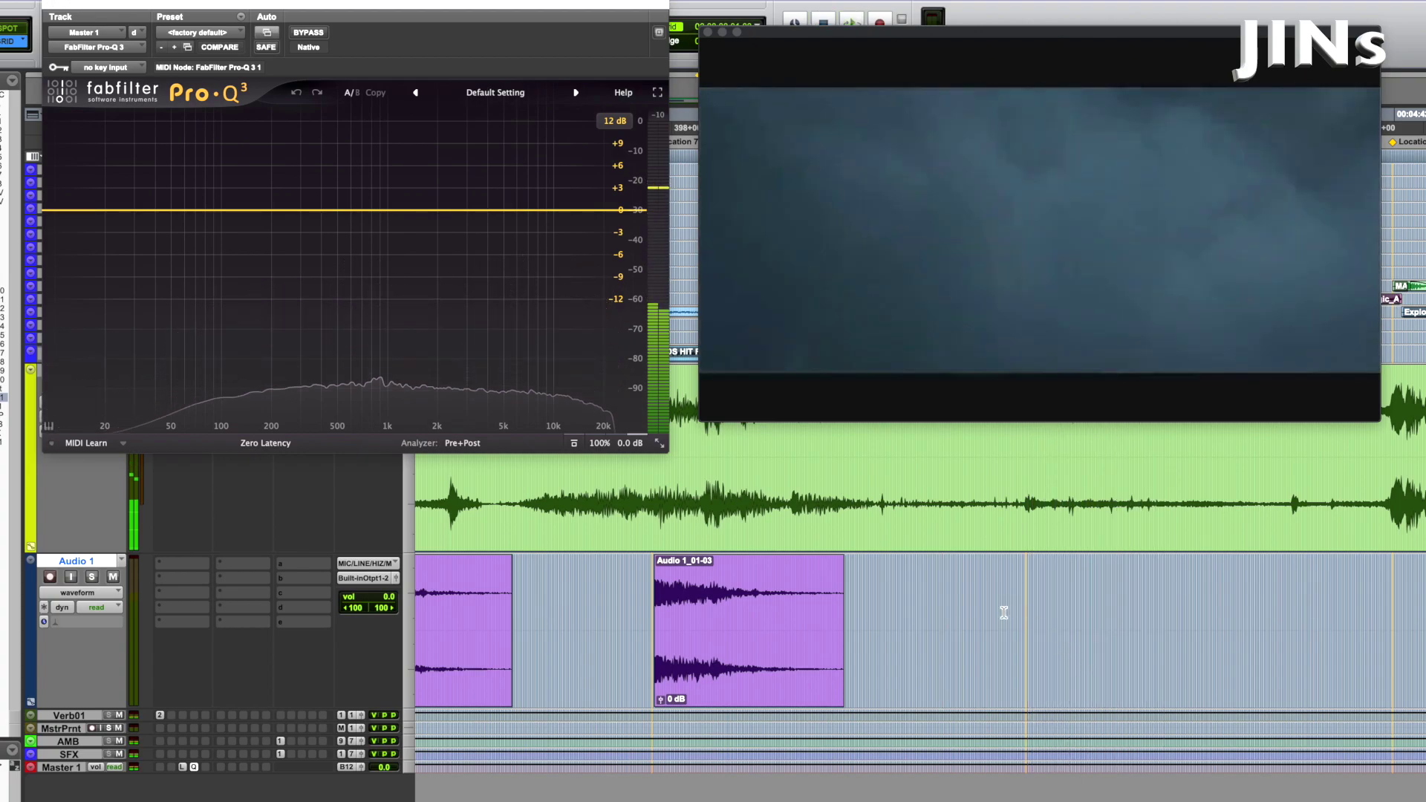
Copy the Audio 1_01-03 clip to the marker at the cliff-leap shot and play back the placed hit.
drag(680, 667, 1325, 673)
key(super+bracketright)
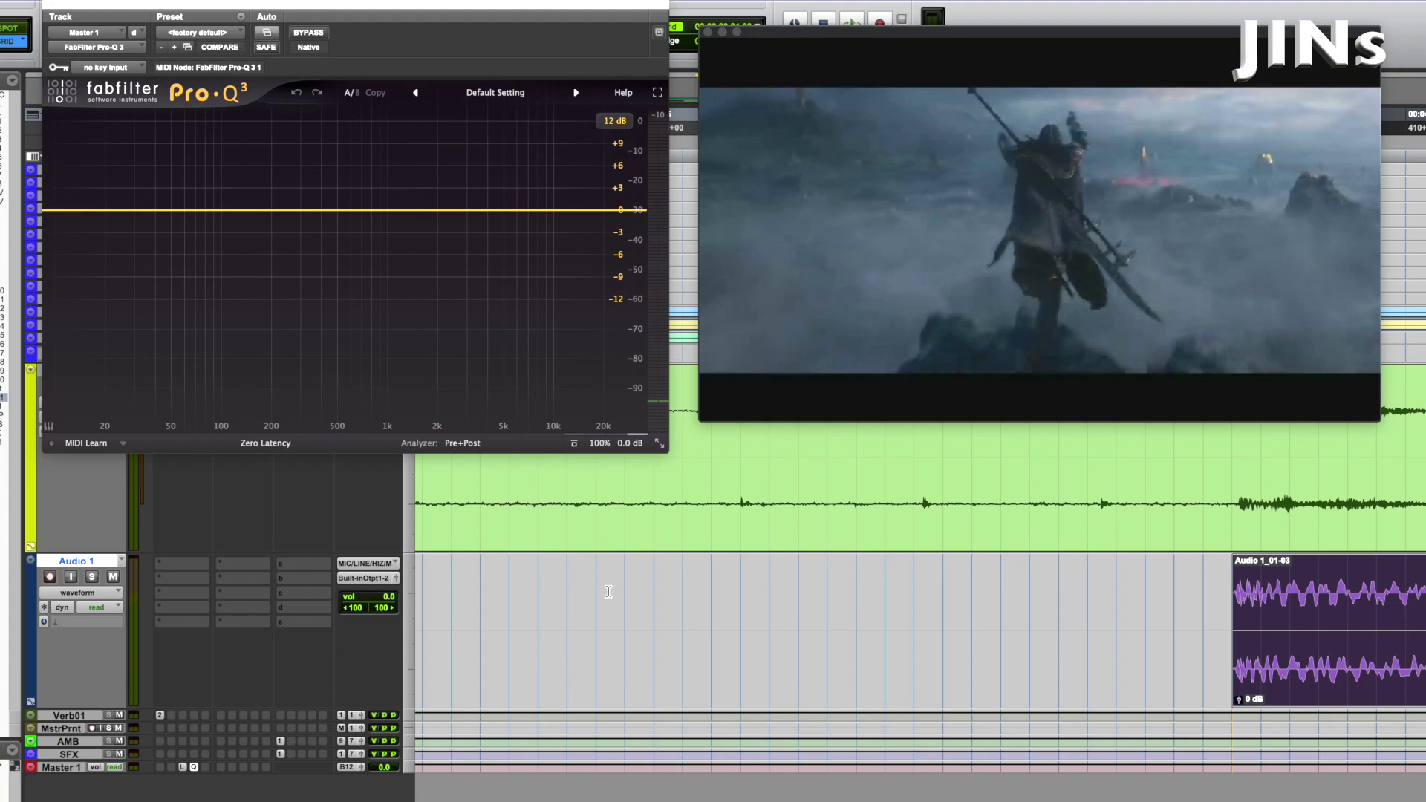
key(super+bracketleft)
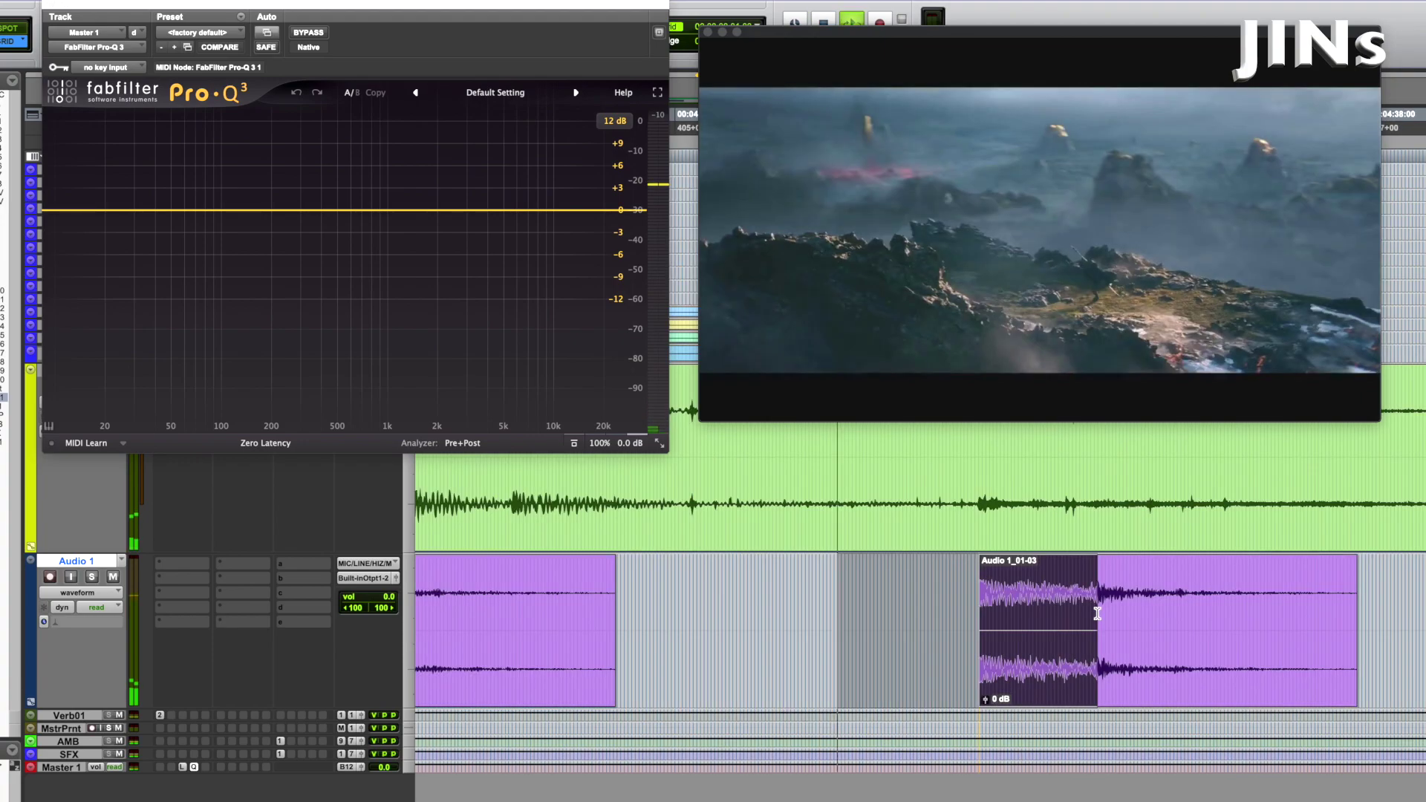
key(space)
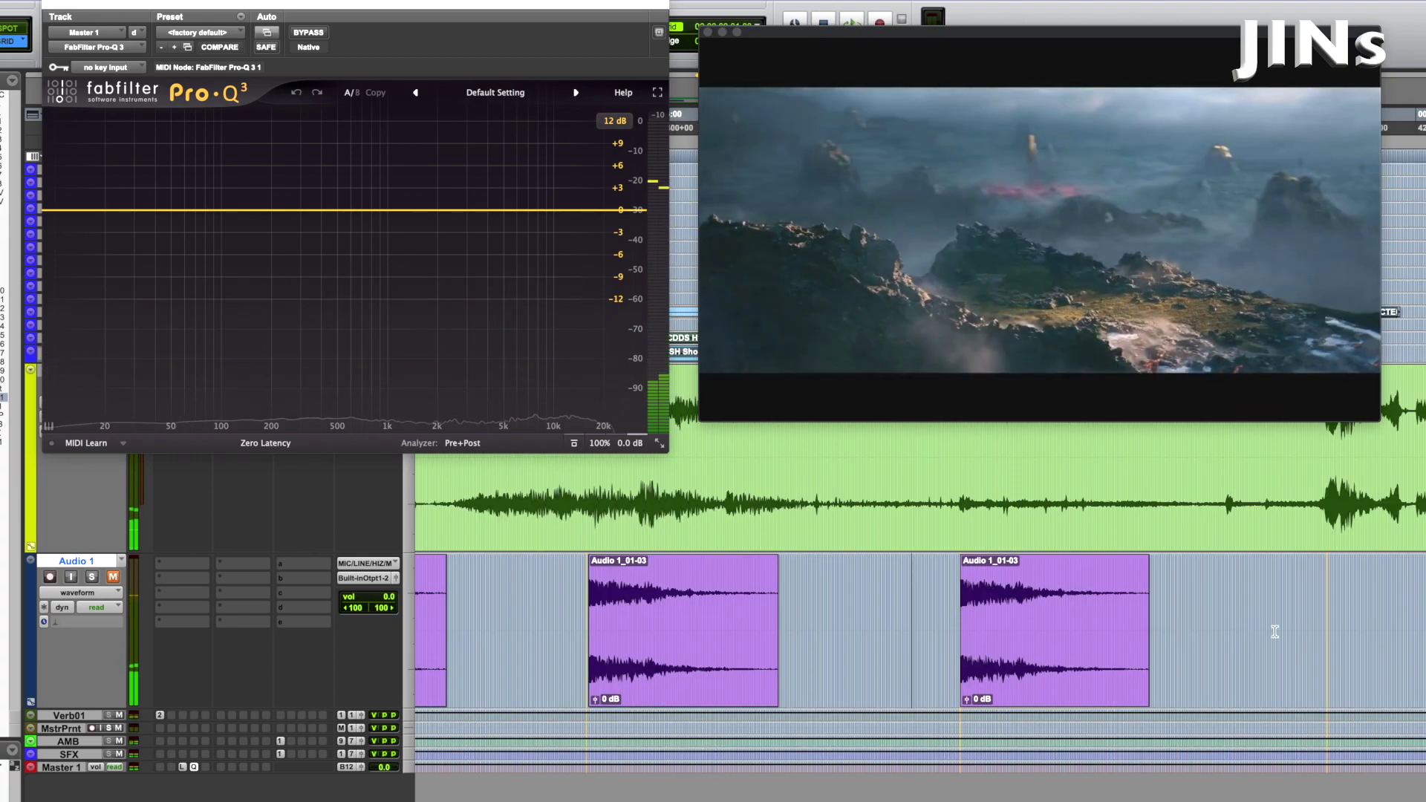
Play past the cliff-leap hit and set the cursor just before the next marker to check the impact in the battle scene.
key(space)
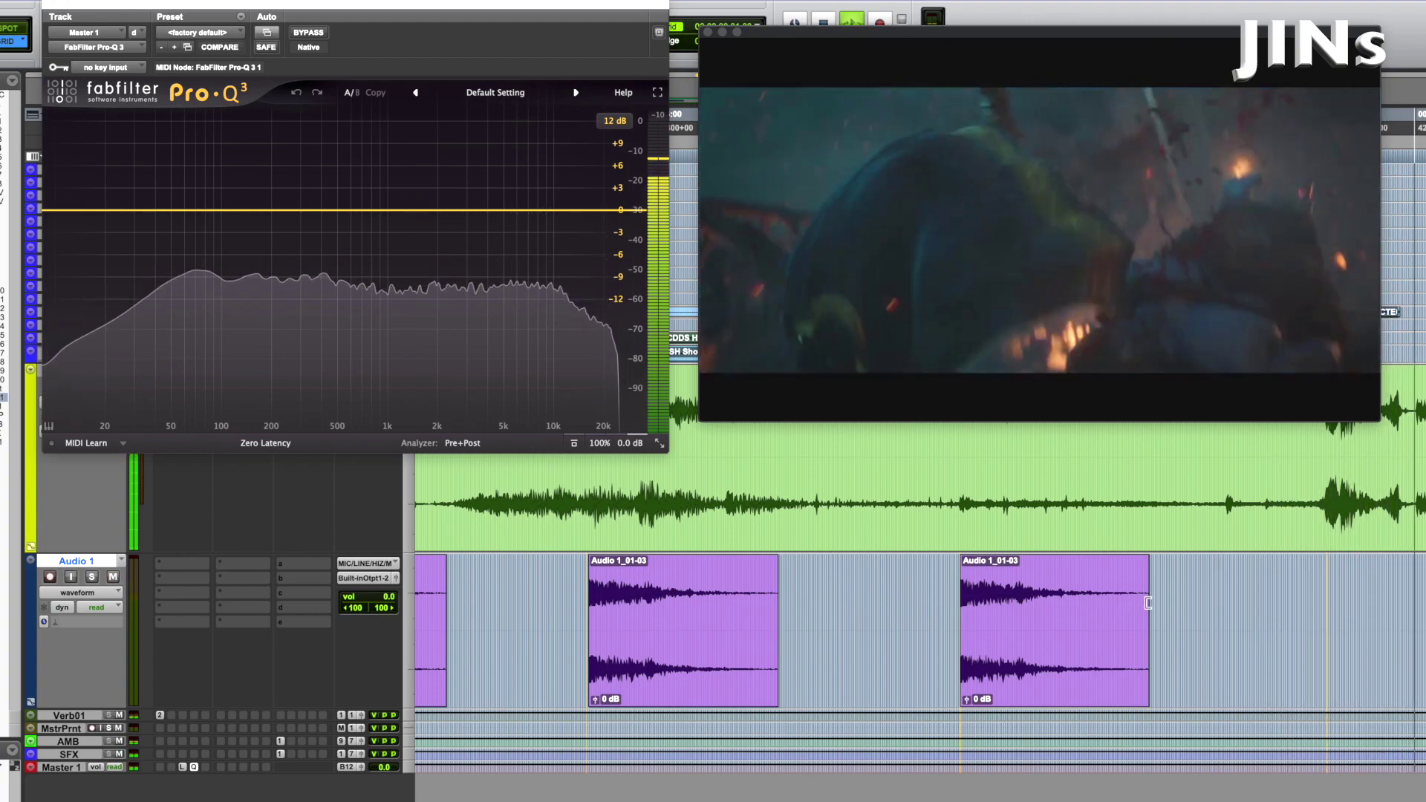
key(r)
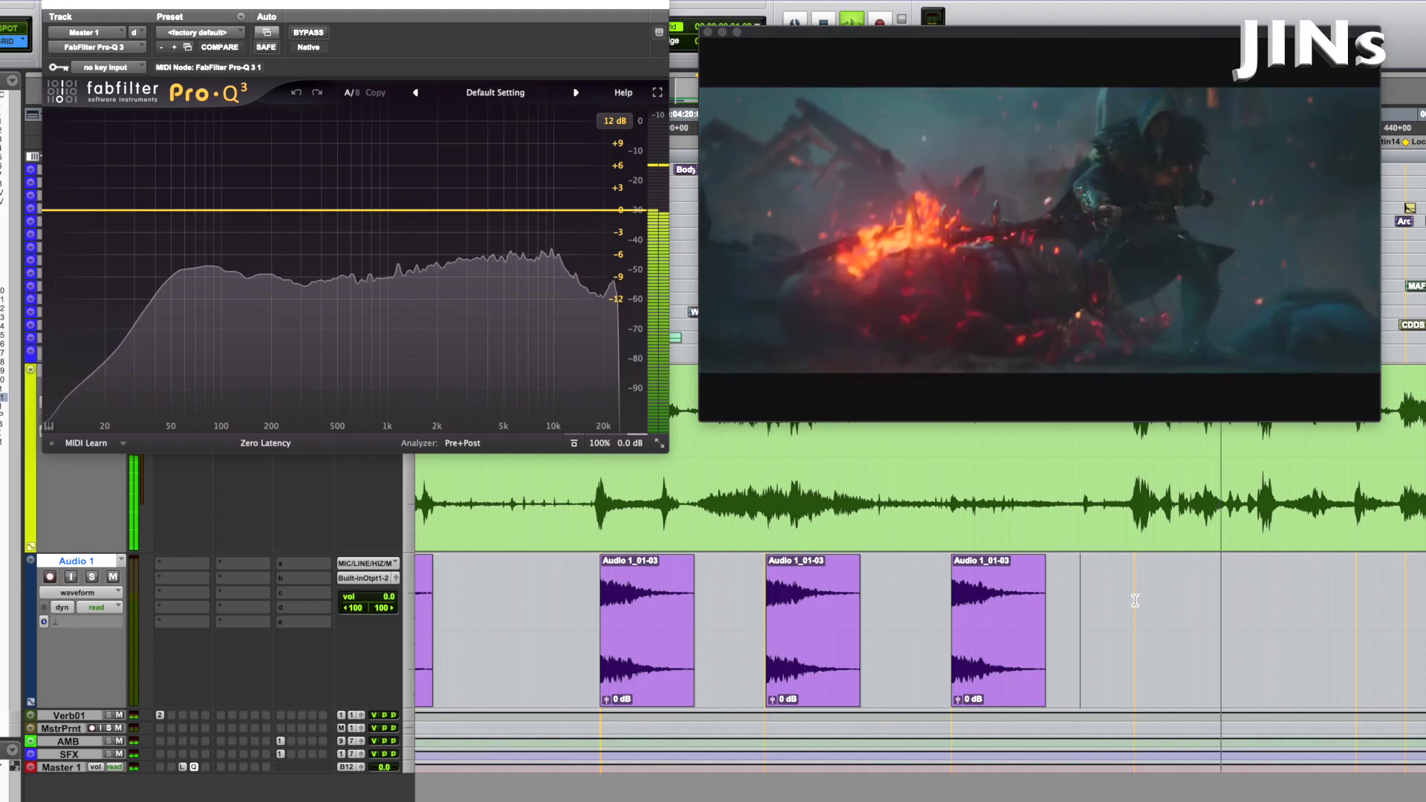
key(t)
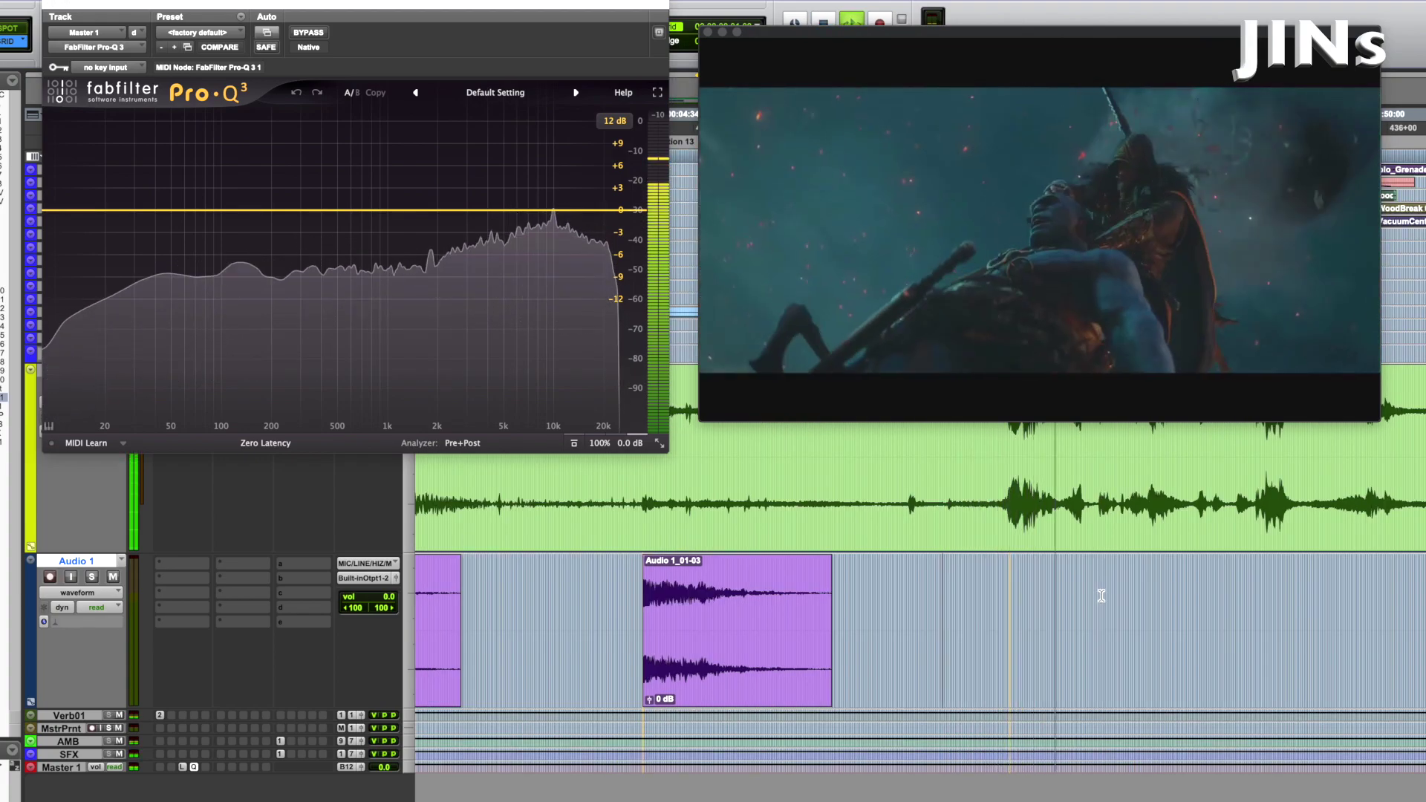
click(929, 610)
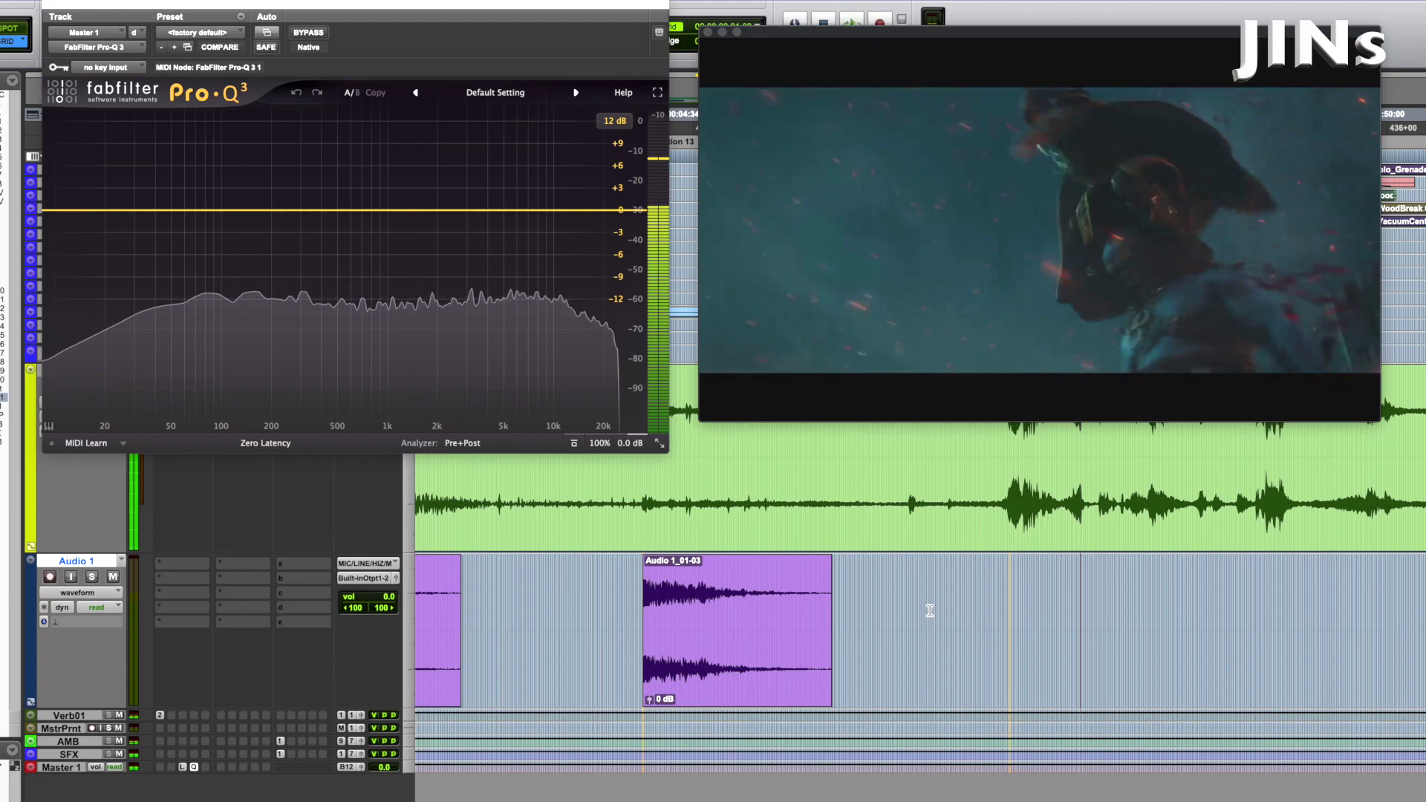
click(950, 608)
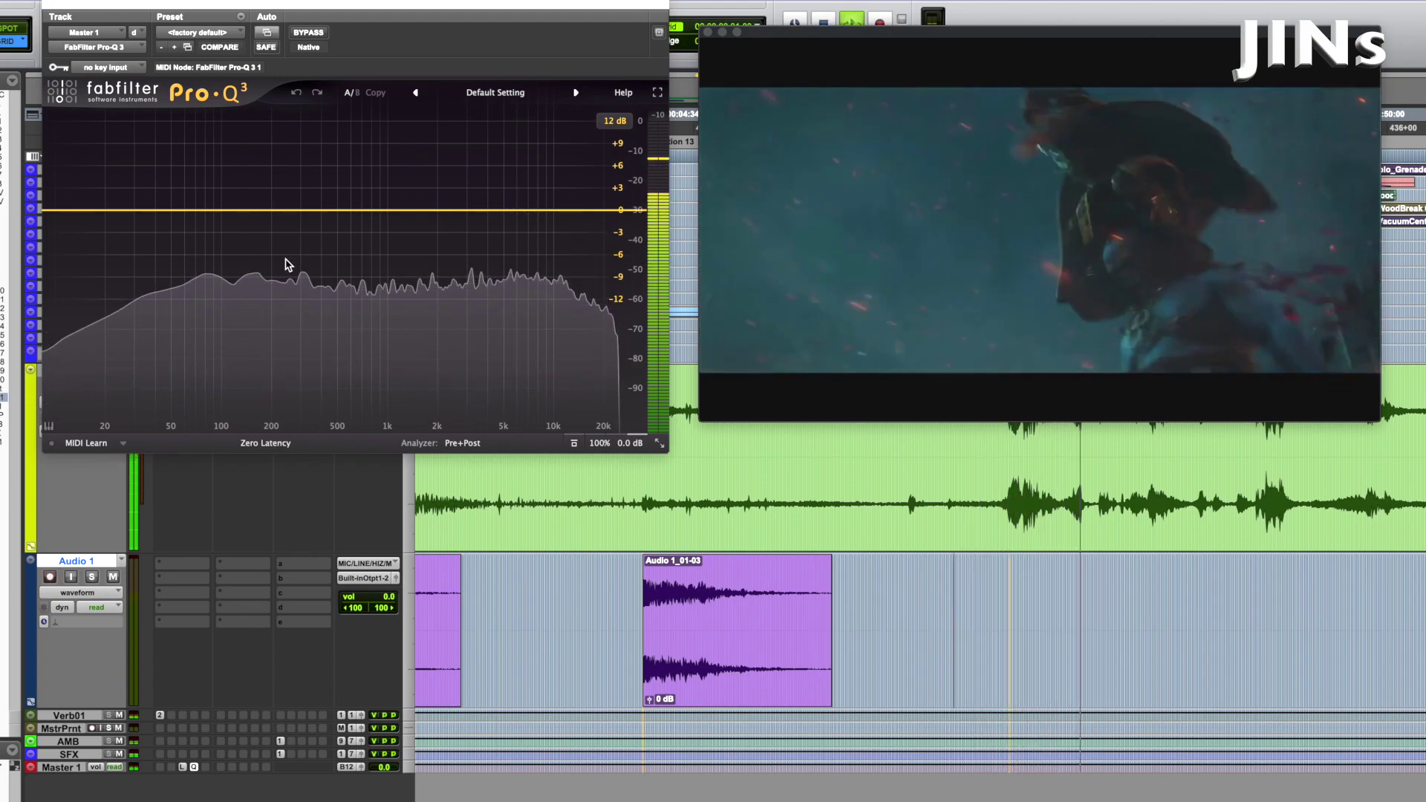
Copy the last Audio 1_01-03 clip to the next marker, where the battle scene's impact begins.
key(space)
drag(668, 652, 1085, 652)
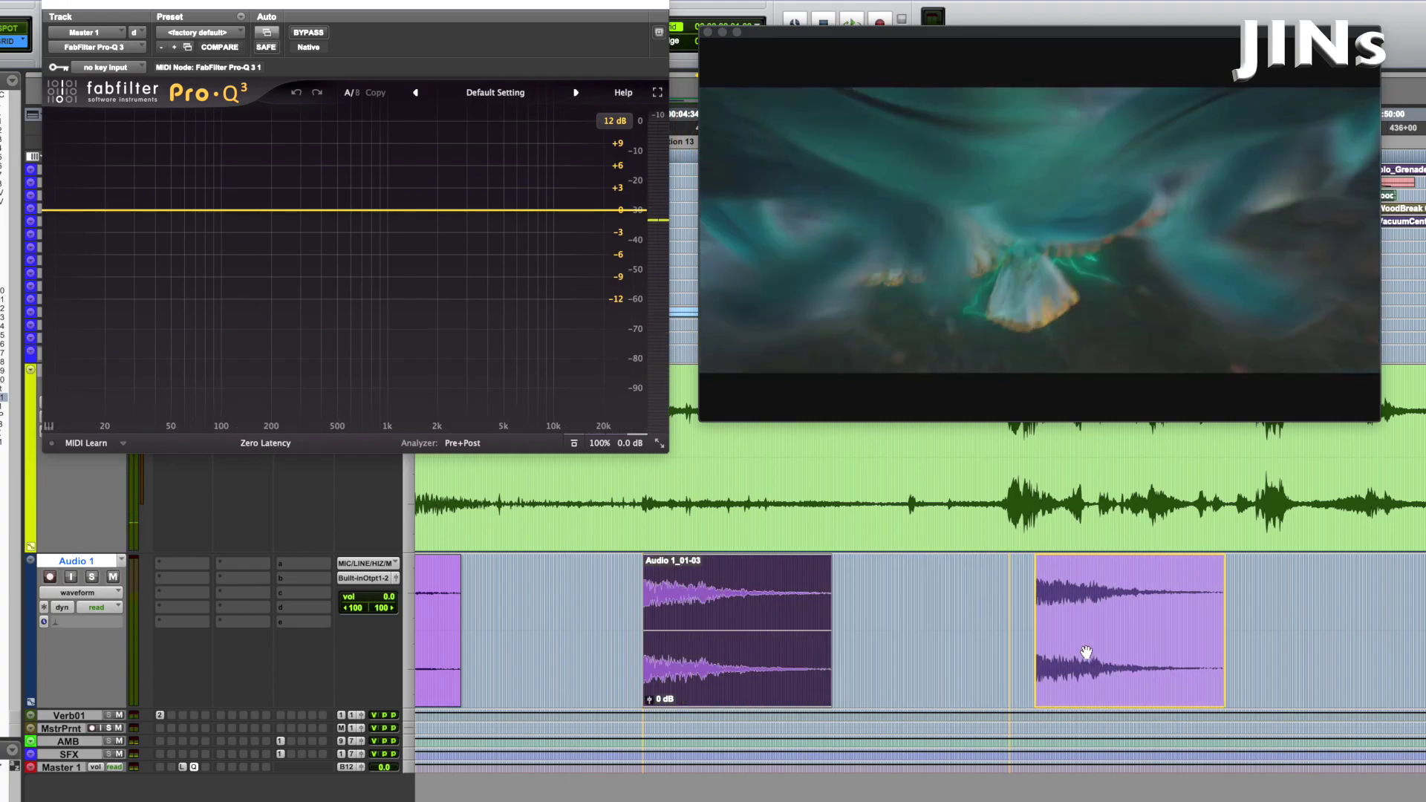
scroll(1085, 652, up, 5)
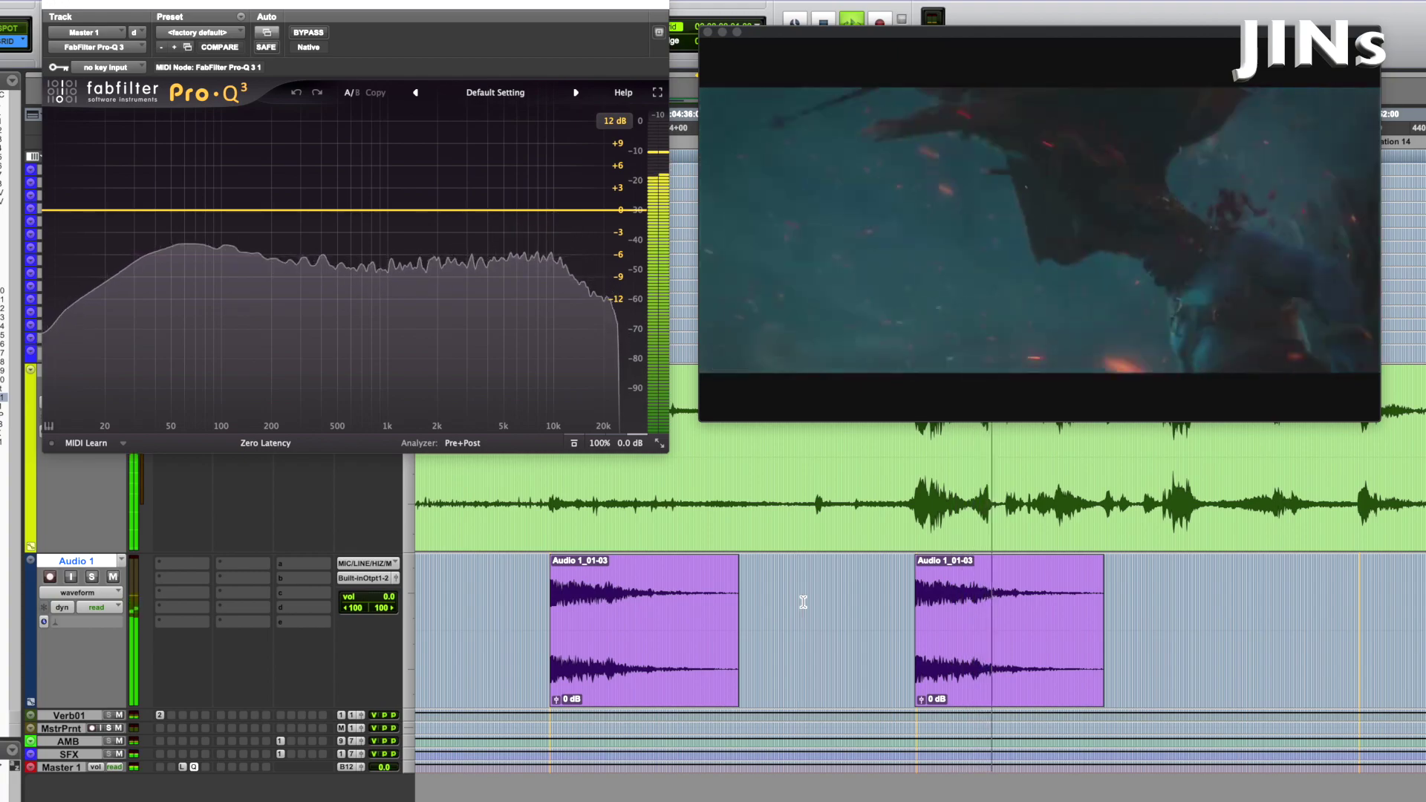
Shorten the battle-scene clip's tail, add a fade-out over its decay, and audition the result.
key(space)
drag(937, 618, 1022, 631)
key(f)
click(871, 603)
key(space)
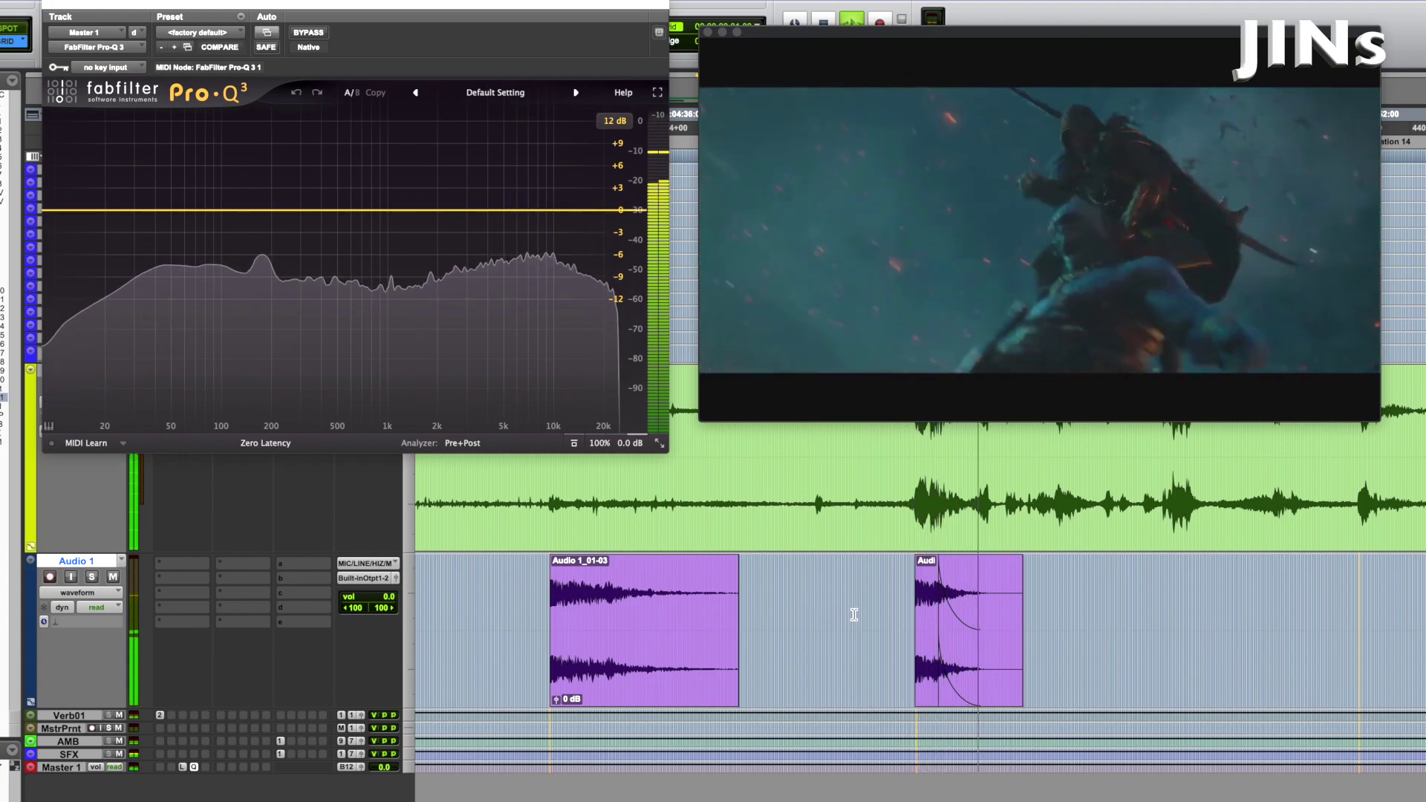
drag(930, 607, 999, 611)
key(space)
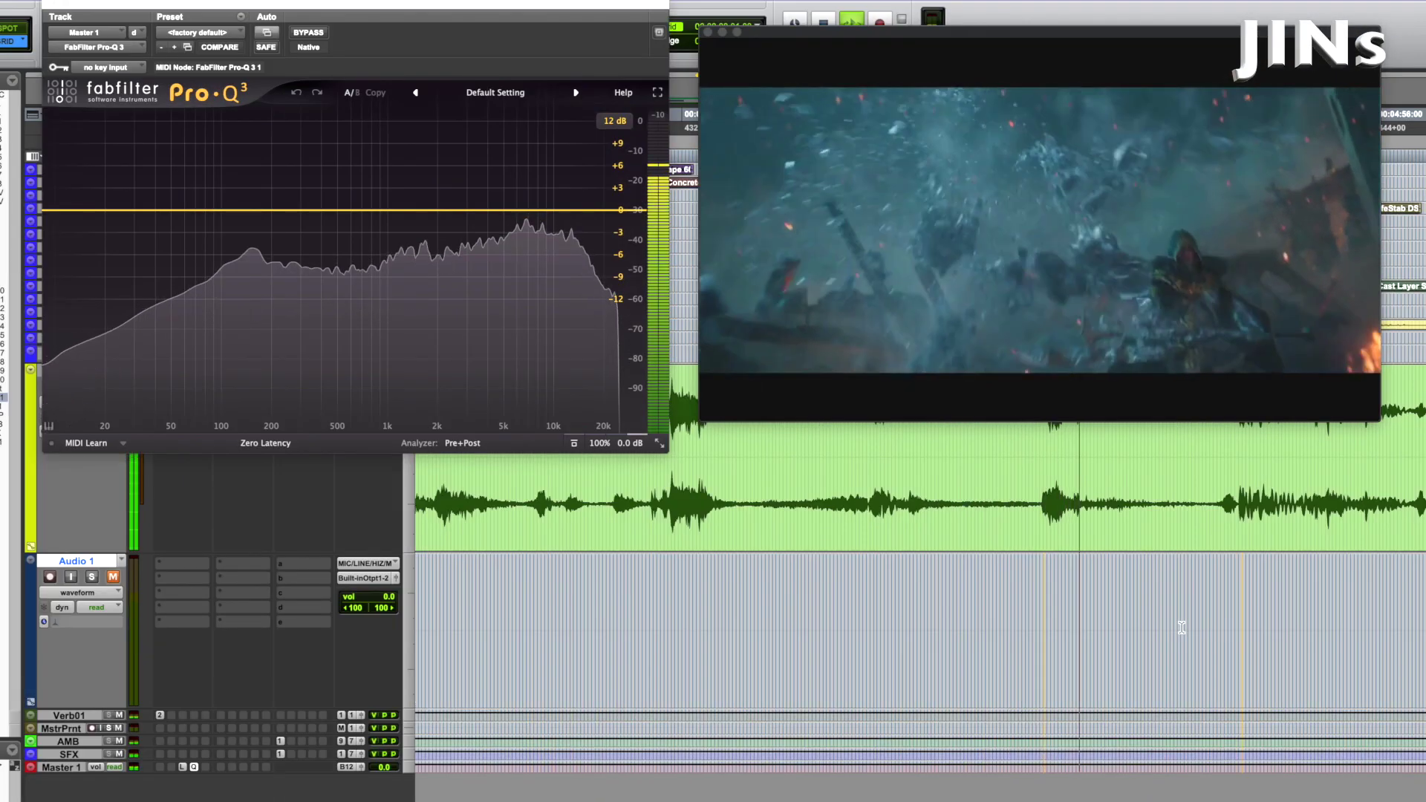
Replay the section around the next markers from just before each to locate the water-burst impact.
click(987, 607)
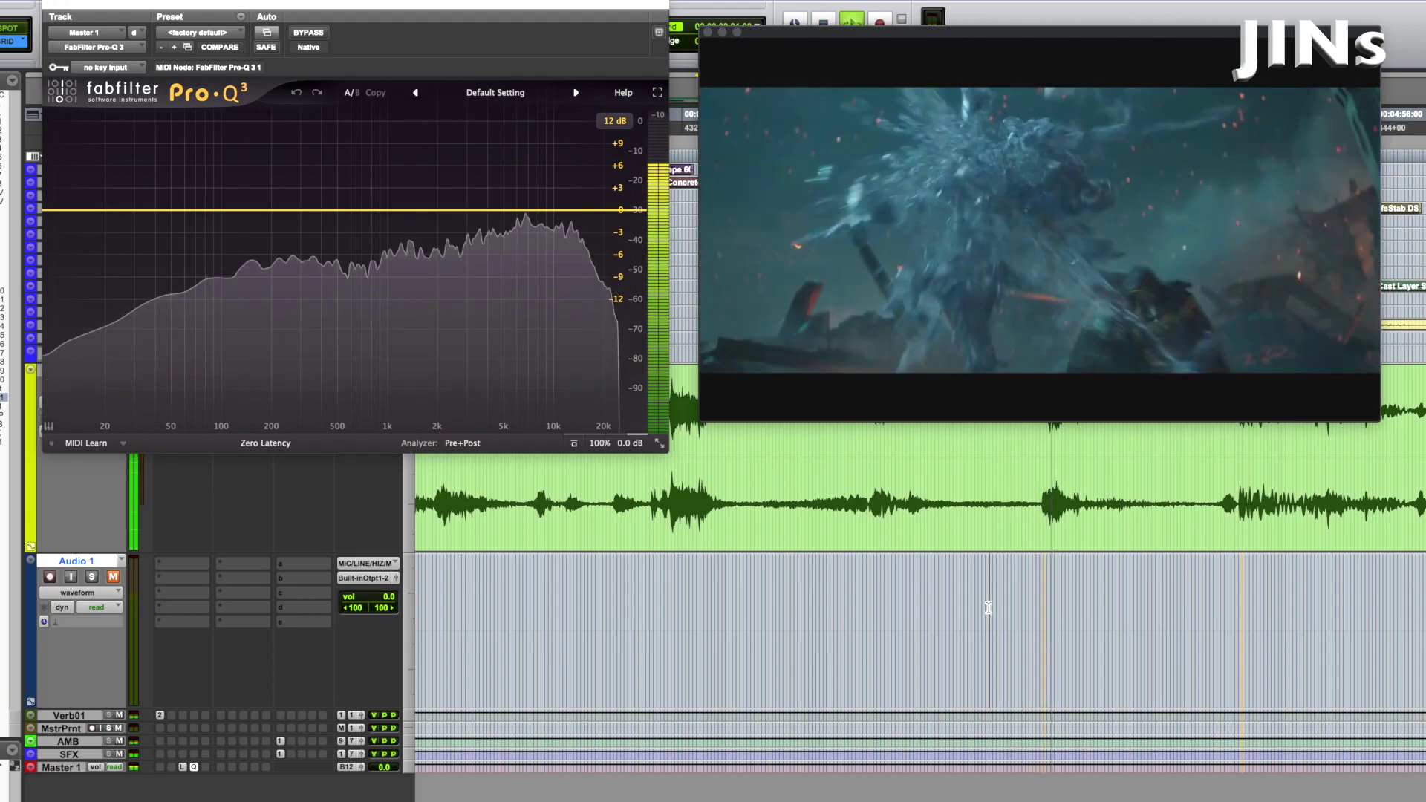
key(space)
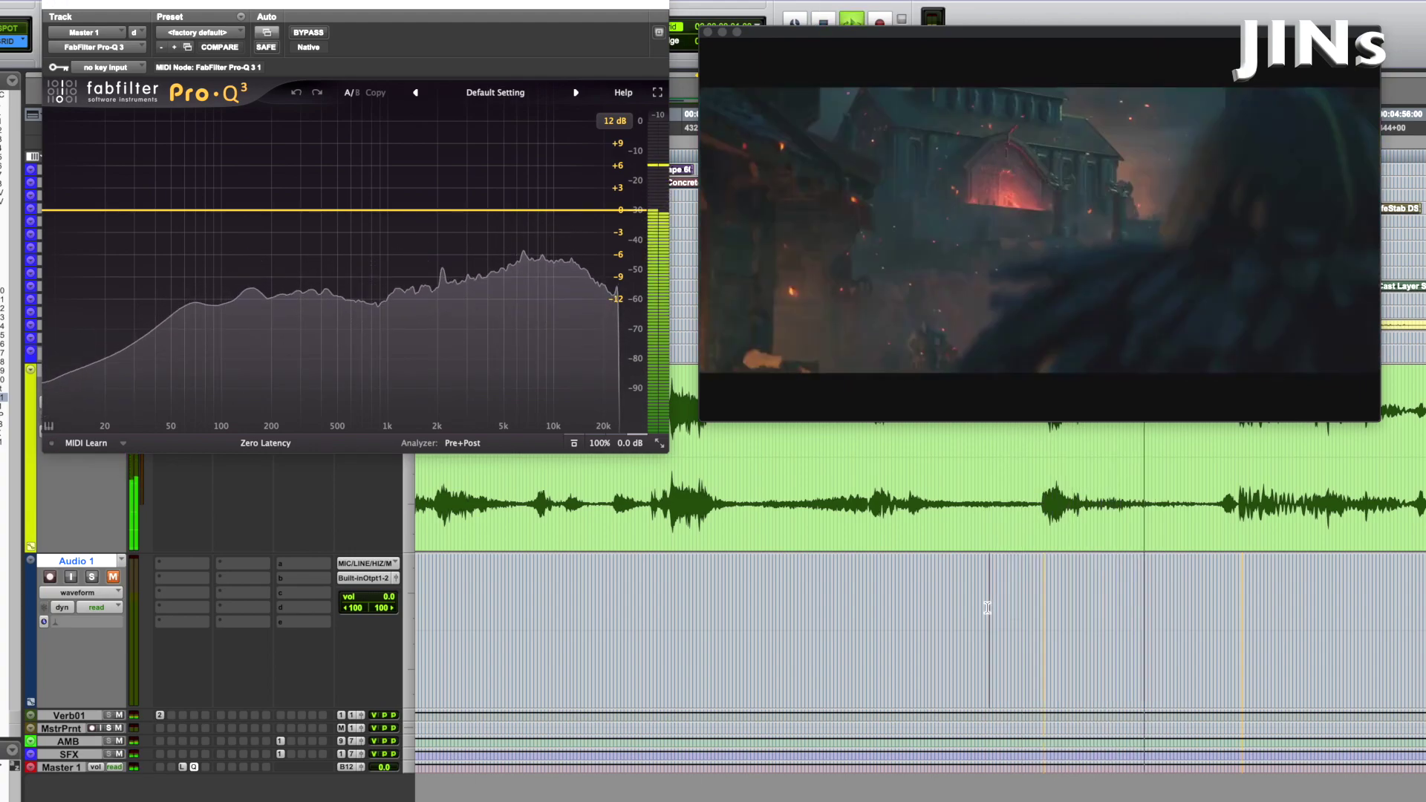
click(956, 606)
key(space)
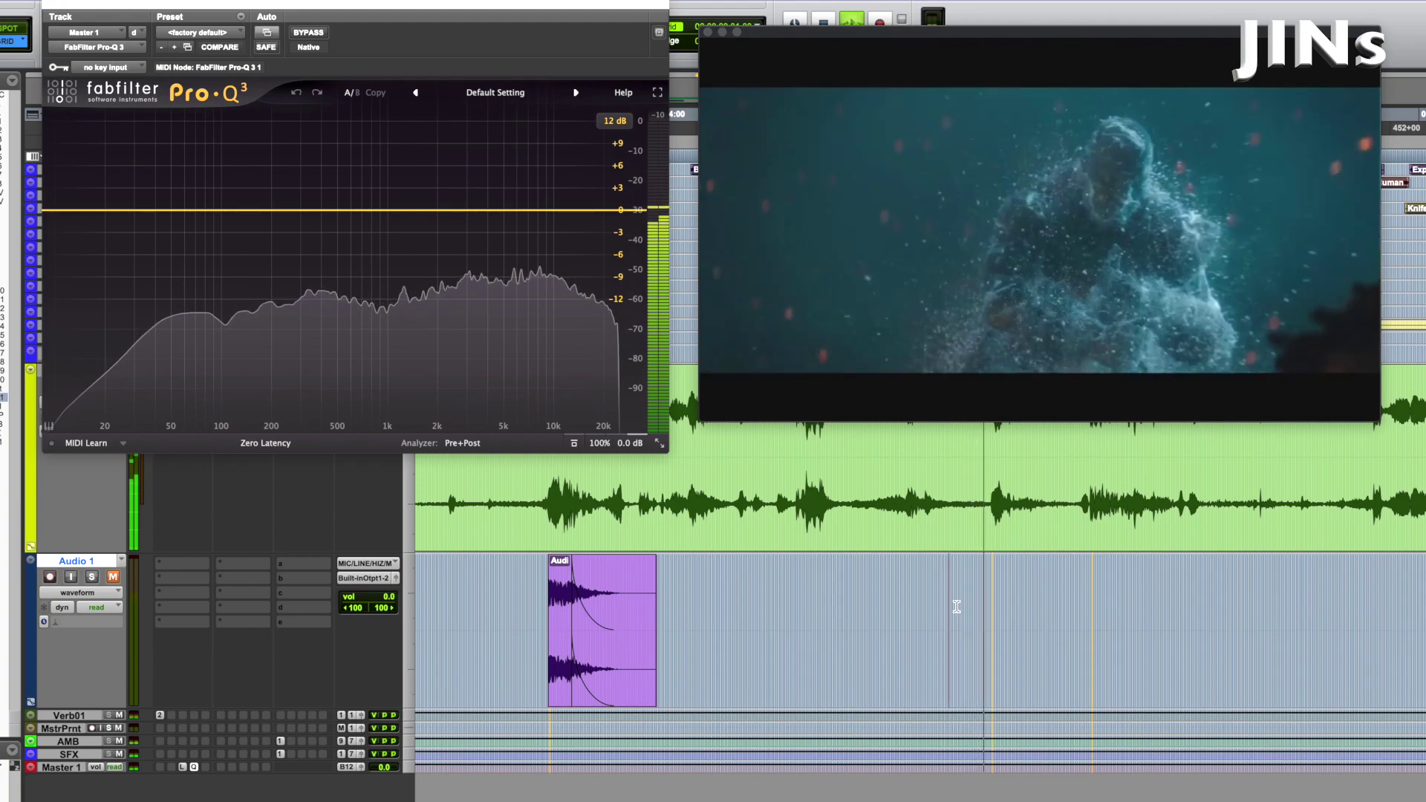
Copy the faded clip to the marker at the water-burst shot and select a range around its start.
key(space)
click(559, 702)
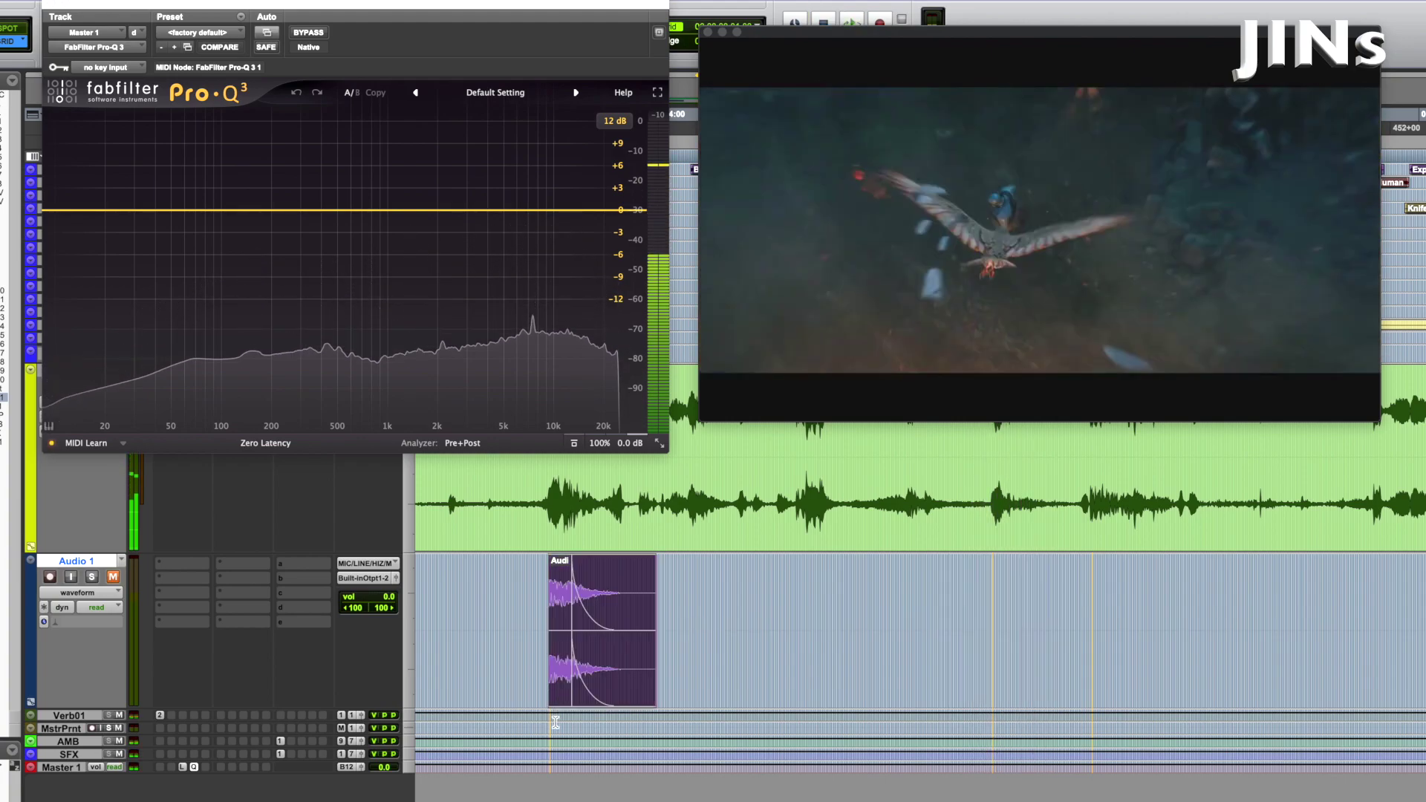
drag(559, 702, 1006, 678)
scroll(1004, 685, up, 3)
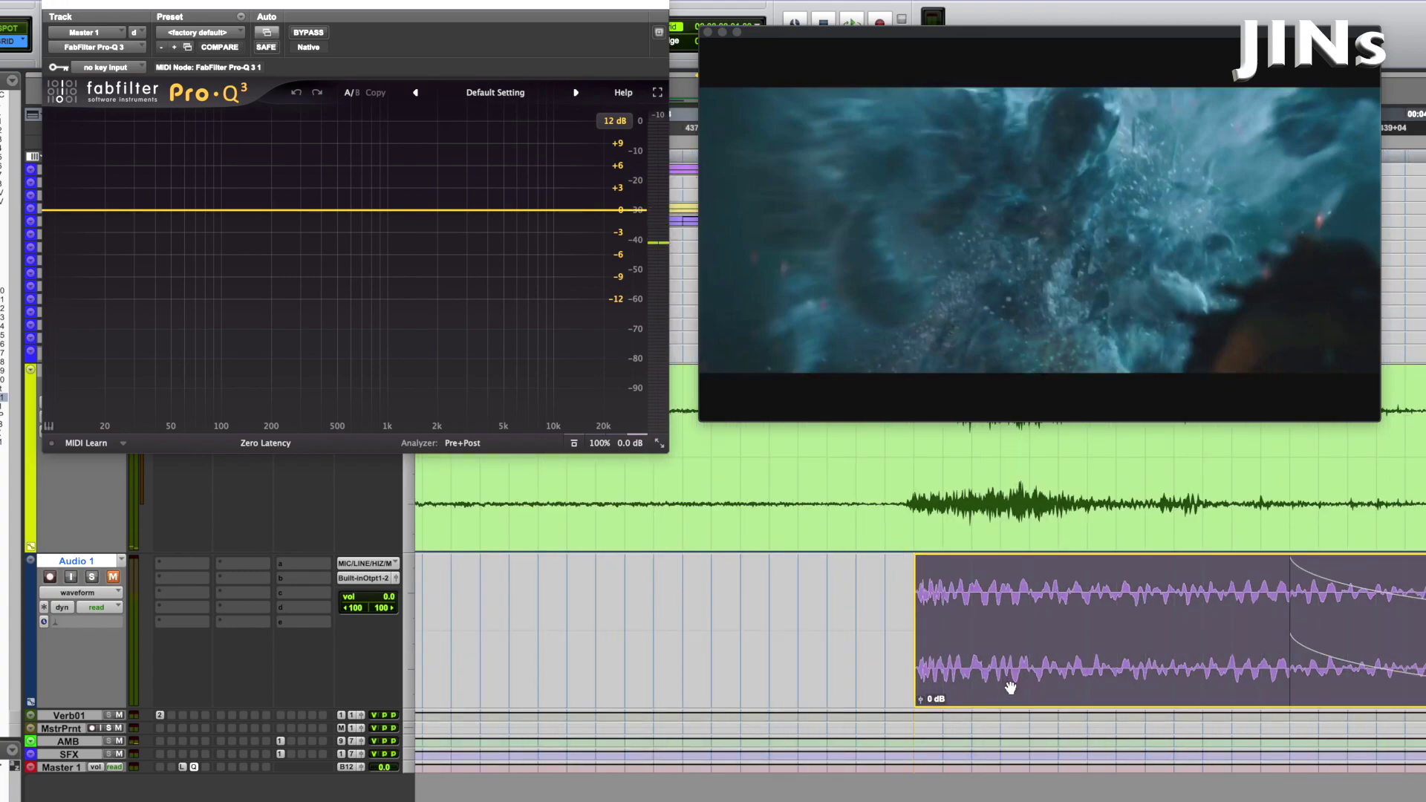
scroll(1006, 677, up, 1)
drag(797, 624, 887, 625)
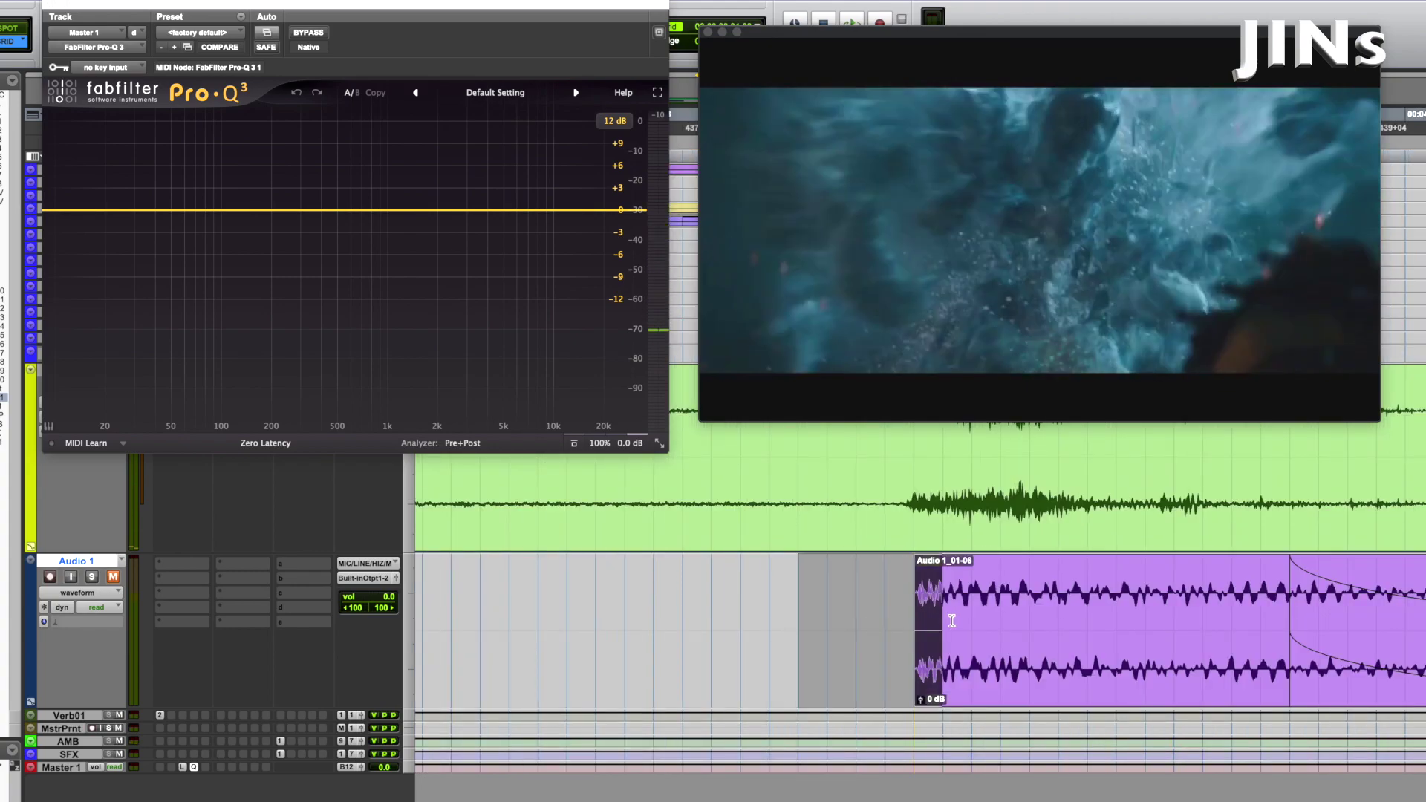
Select a range around the water-burst clip's start on Audio 1 and play it, switching the track's mute to compare the impact.
click(769, 630)
scroll(775, 630, down, 3)
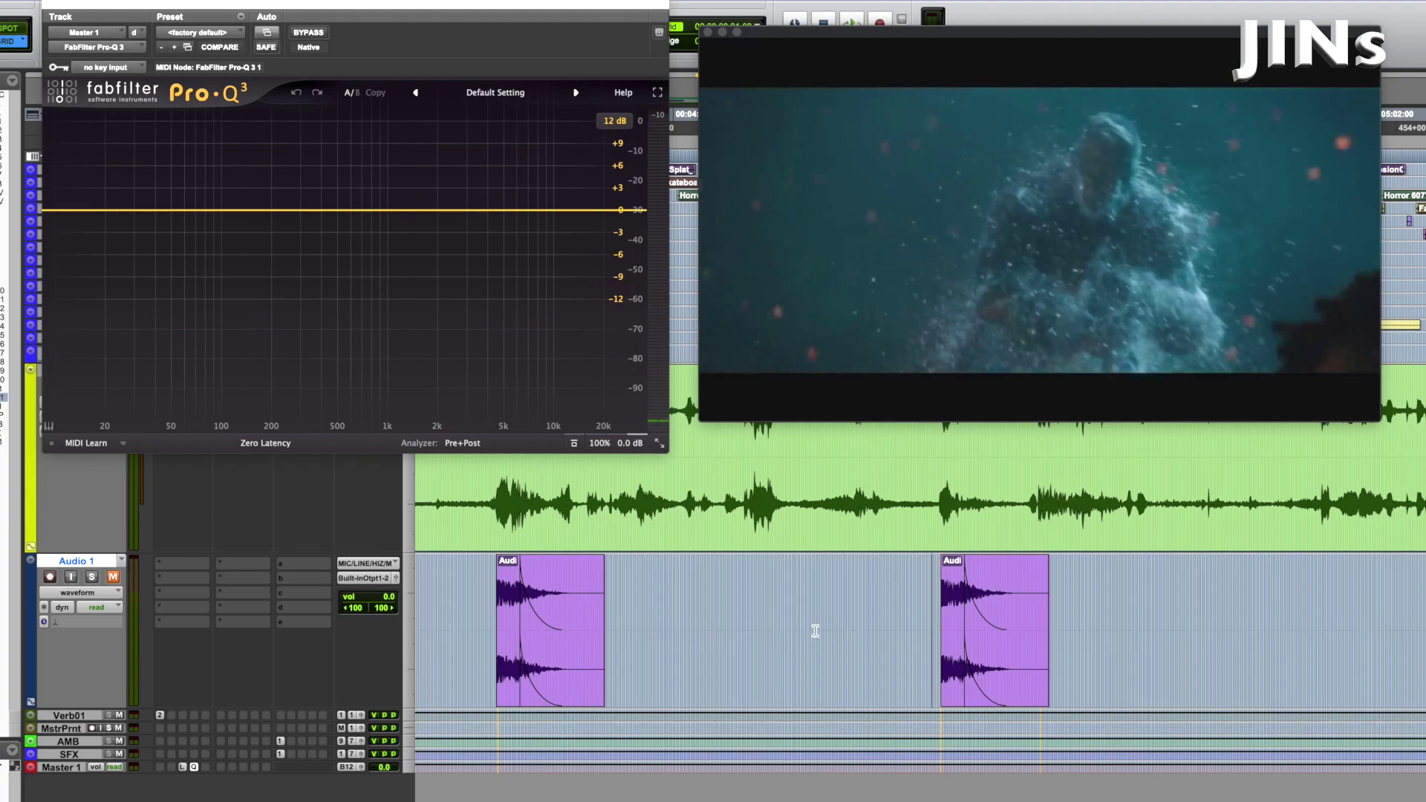
drag(875, 613, 1014, 619)
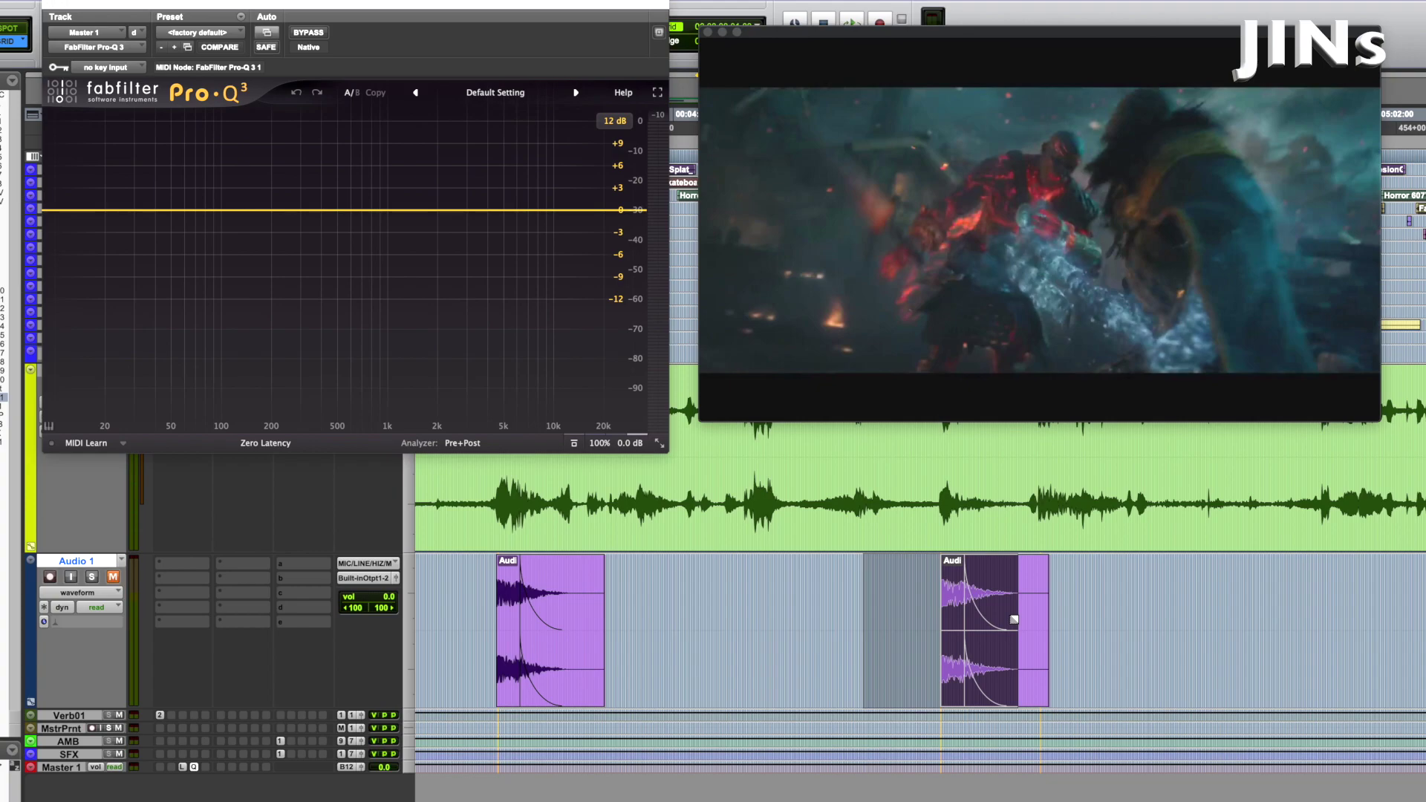
key(space)
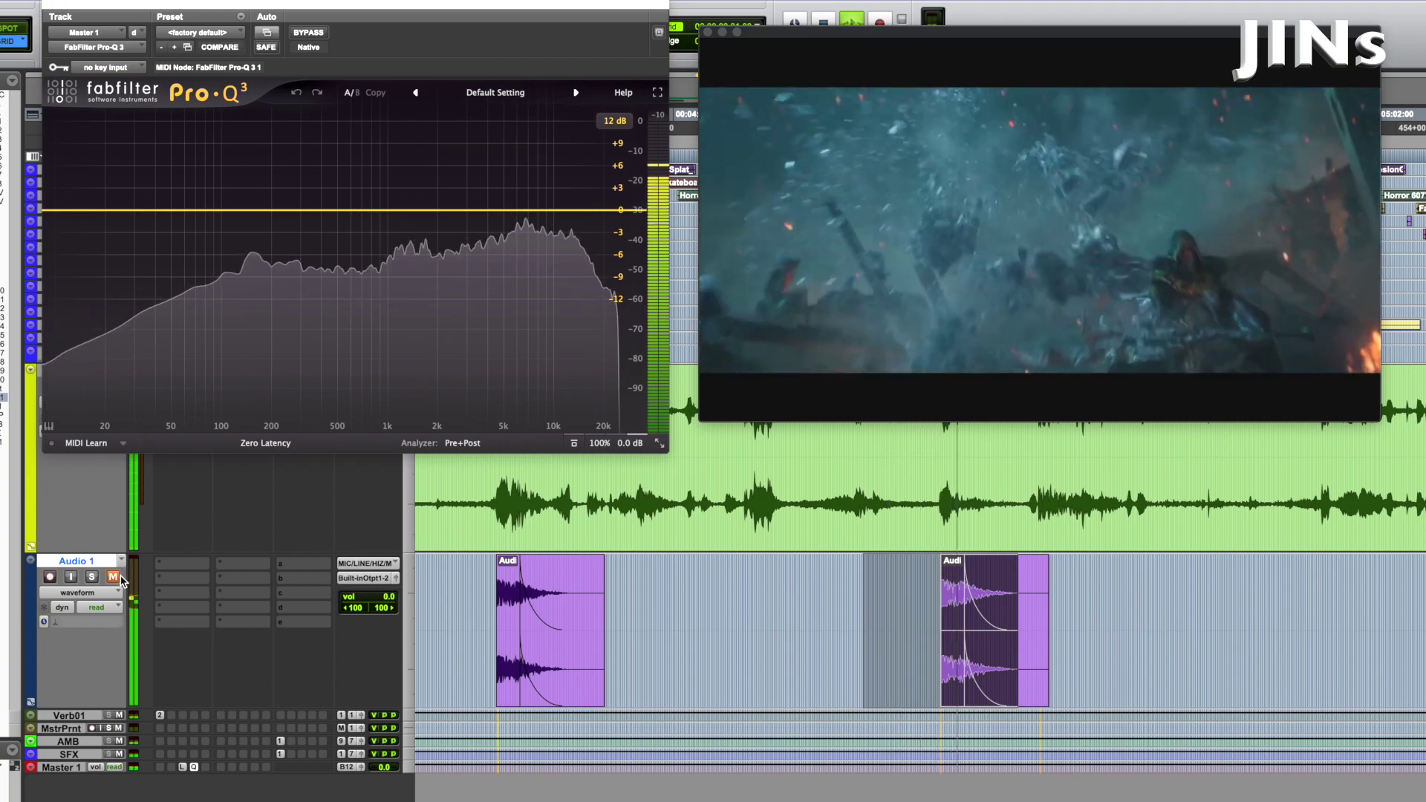
click(112, 577)
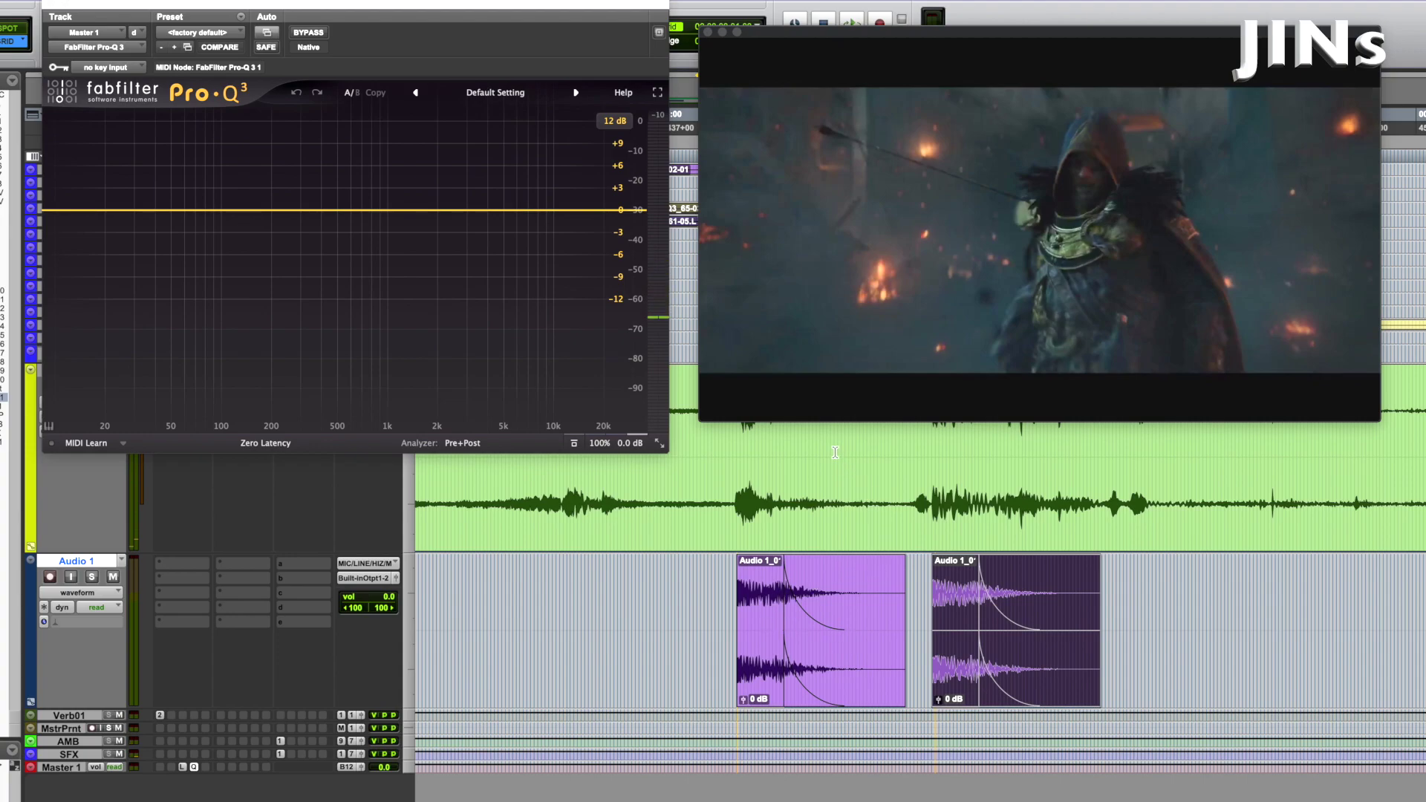
Play the trailer from between the last two Audio 1 hits through the arrow shot.
click(829, 448)
key(space)
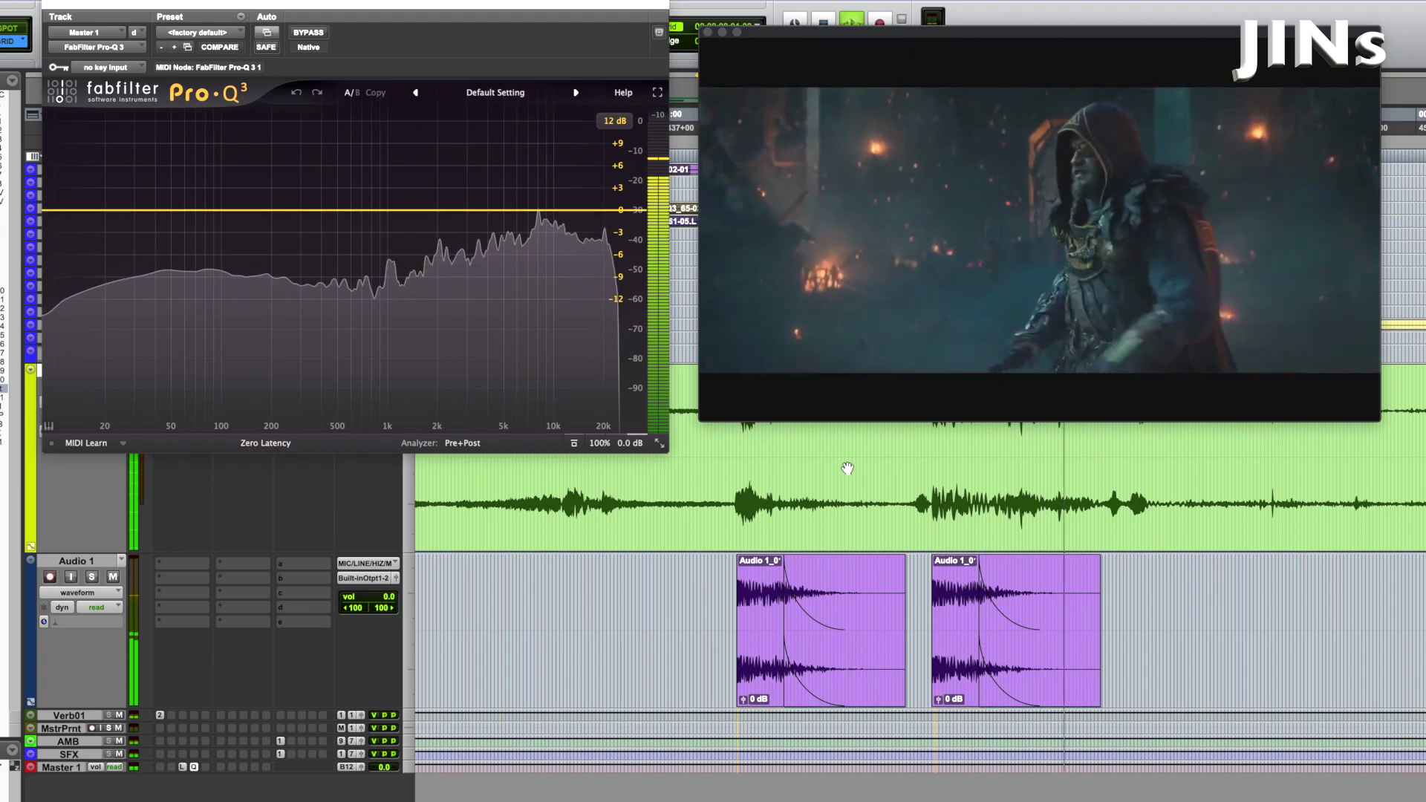
key(space)
Loop a trailer-audio range around the last hit's start, muting and unmuting Audio 1 to compare the impact with and without it.
drag(848, 450, 1036, 499)
key(space)
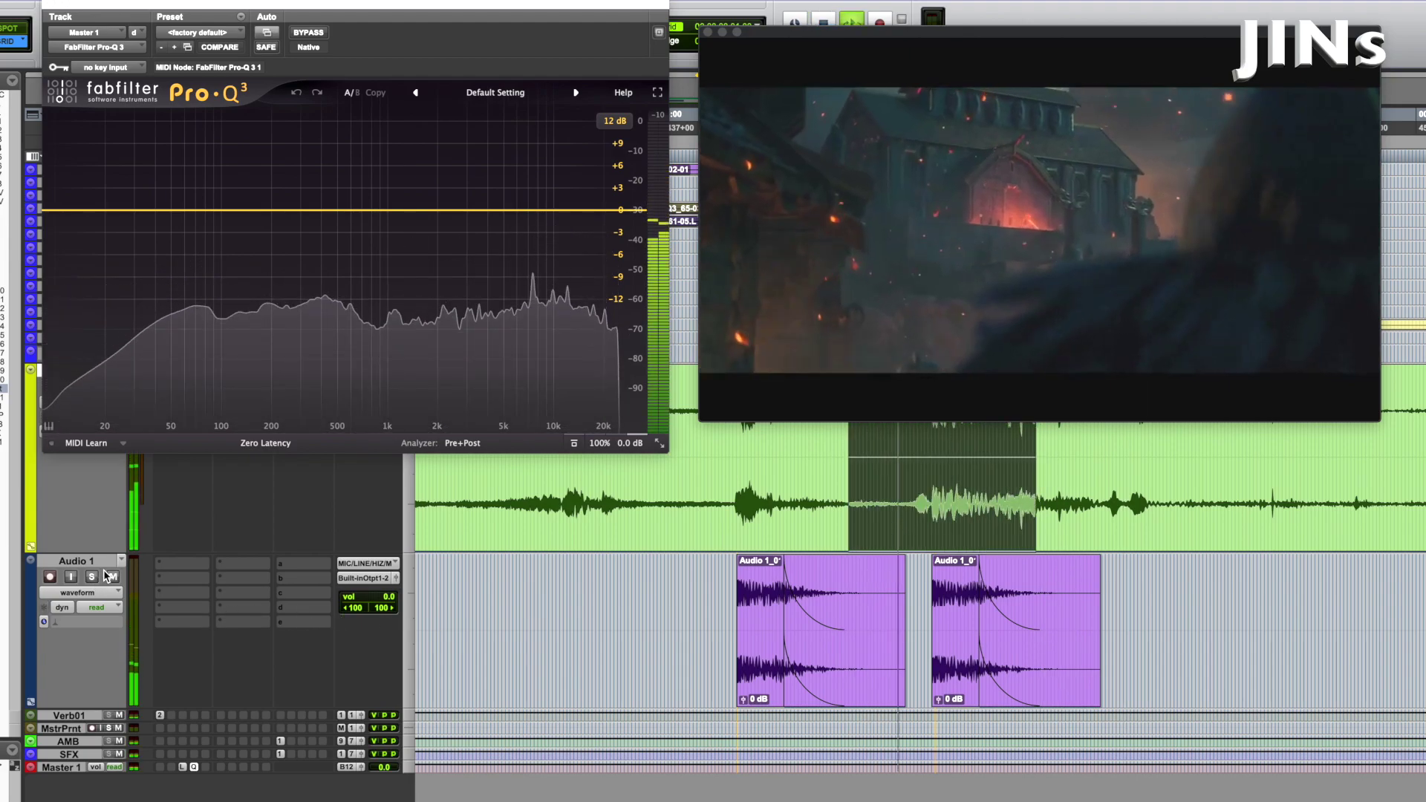
click(112, 577)
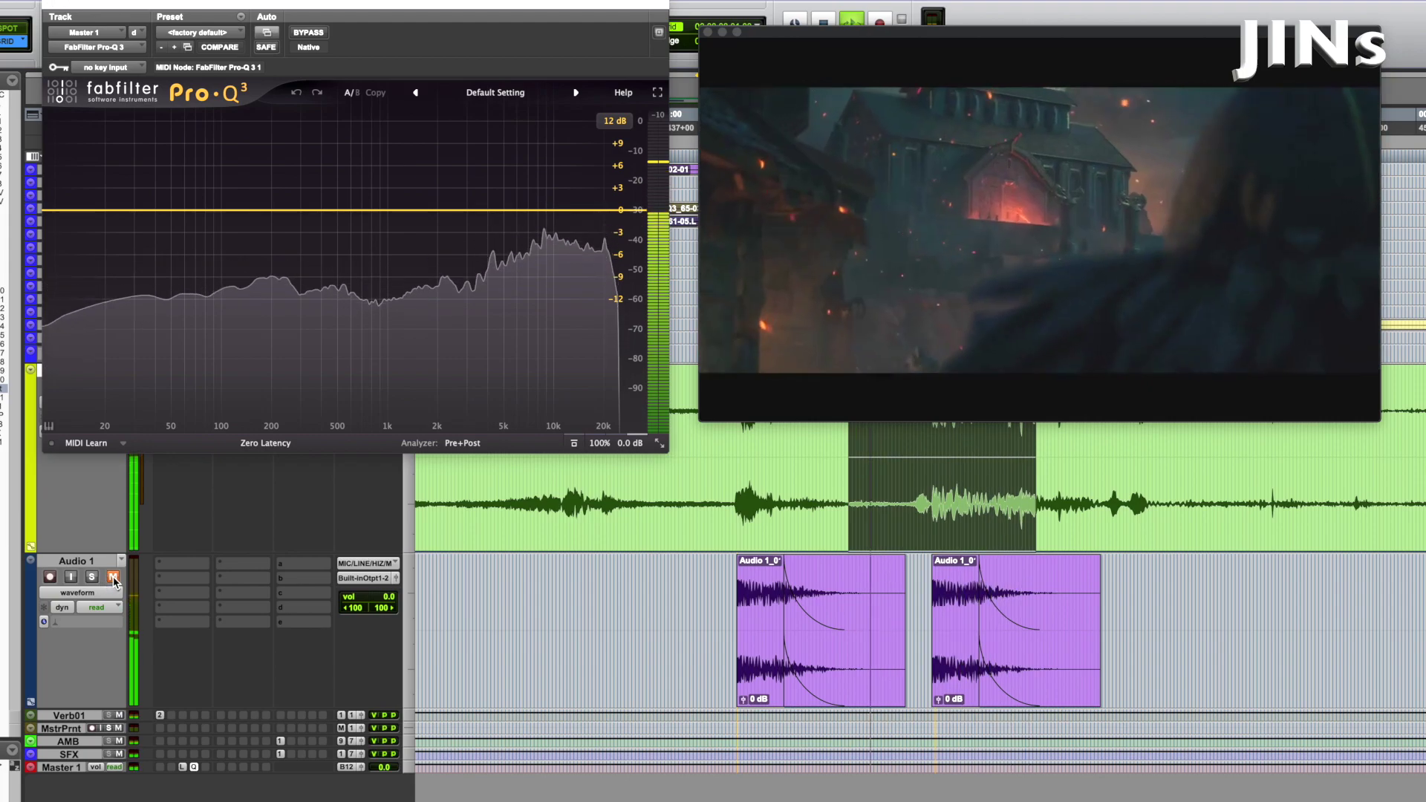
click(113, 577)
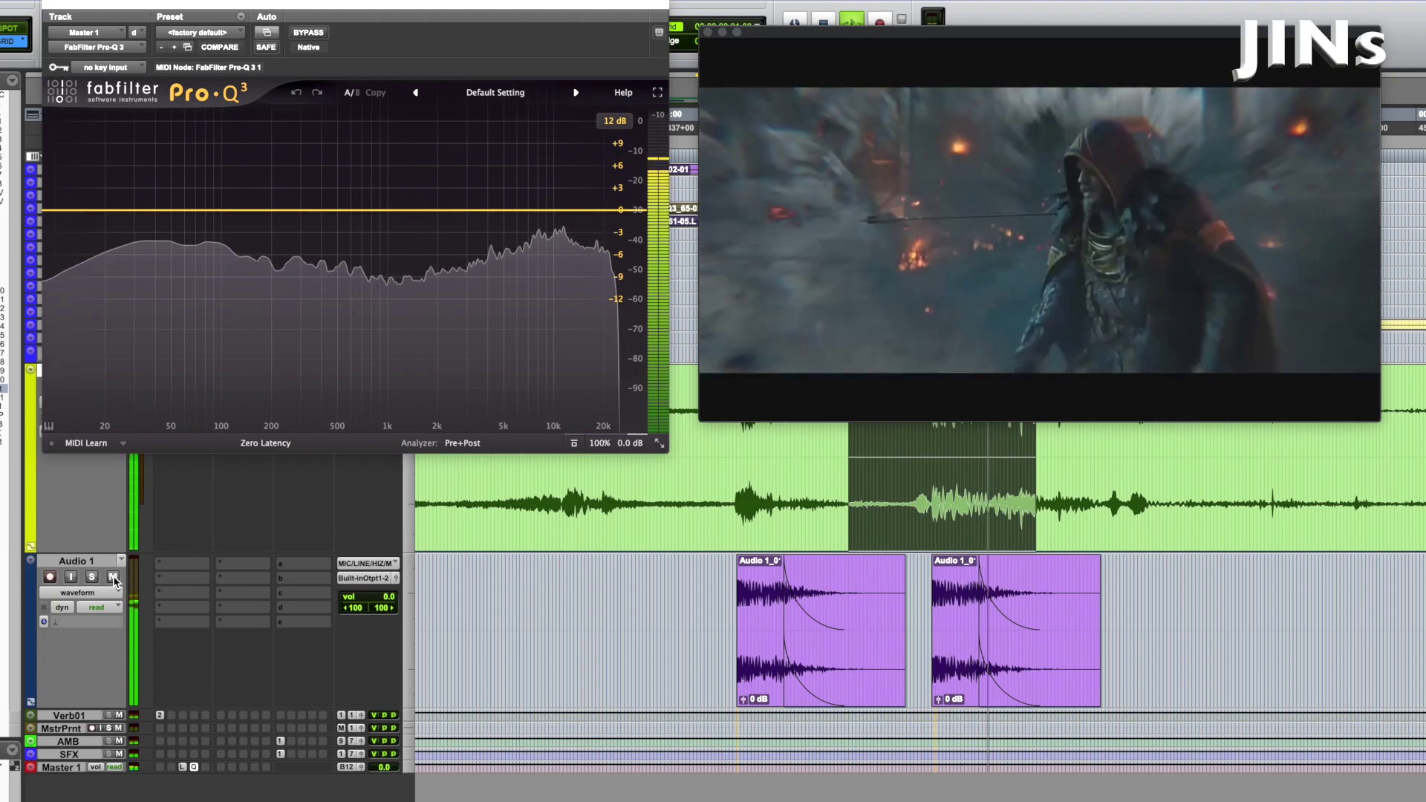
click(113, 577)
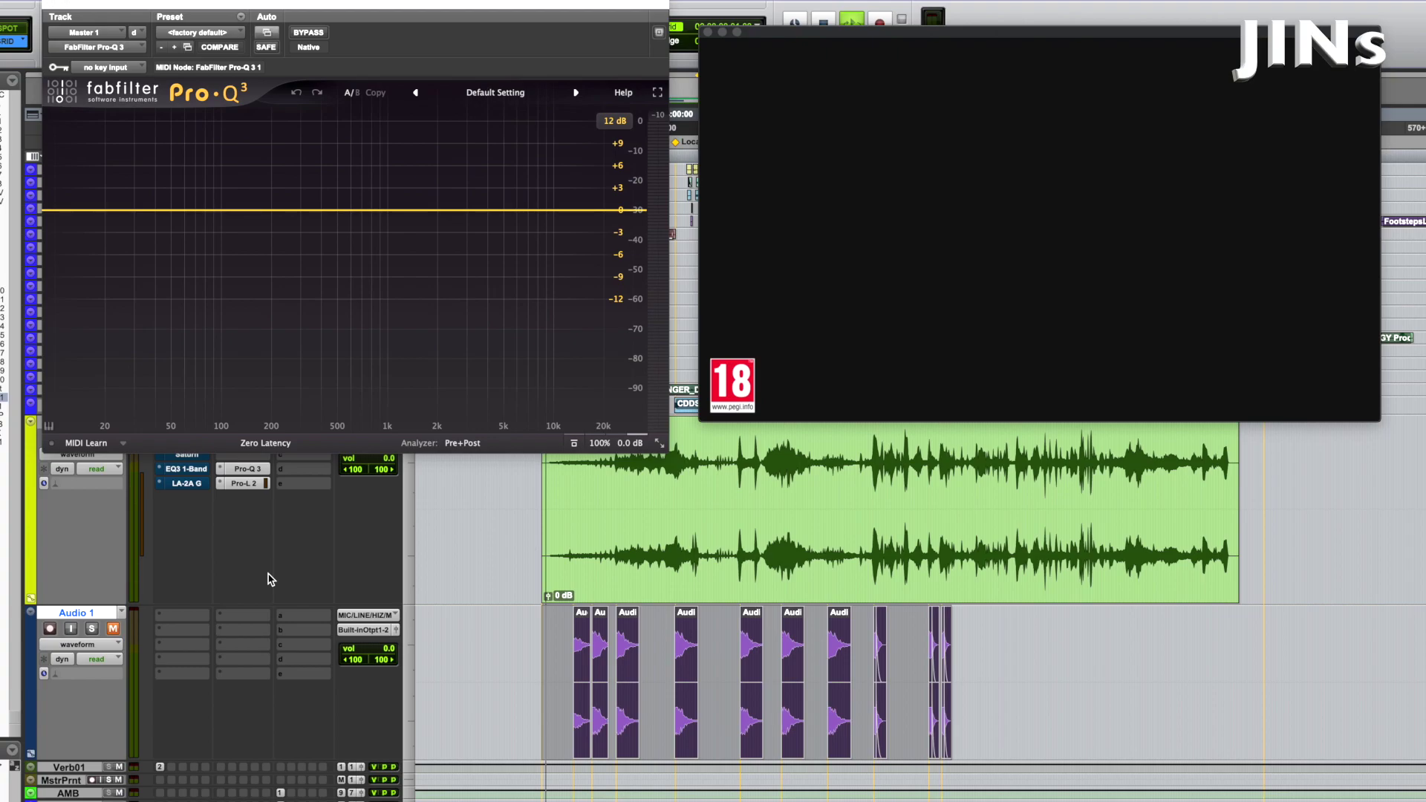
Play the selected range from the trailer's start through the last low hit to audition all placed Audio 1 clips.
key(space)
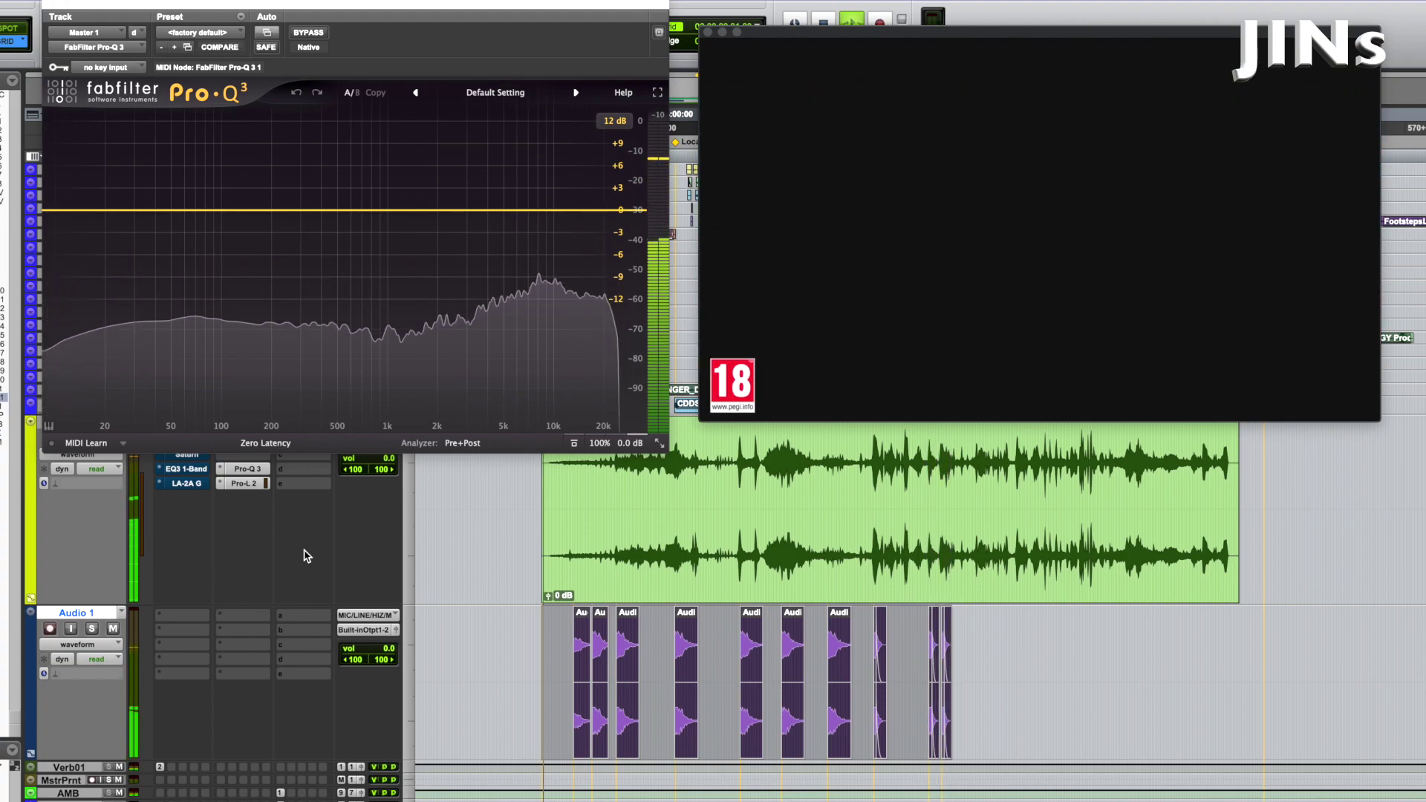
key(space)
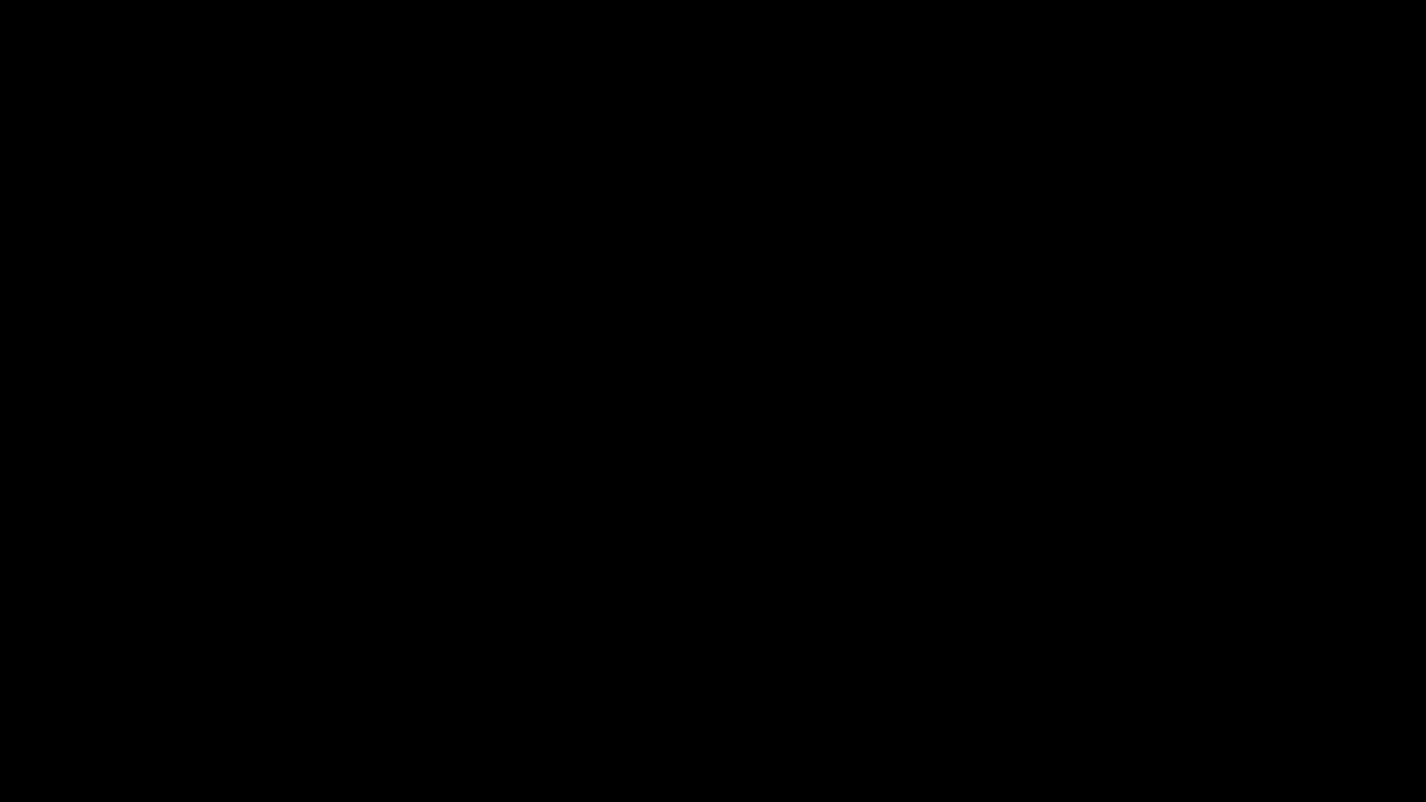